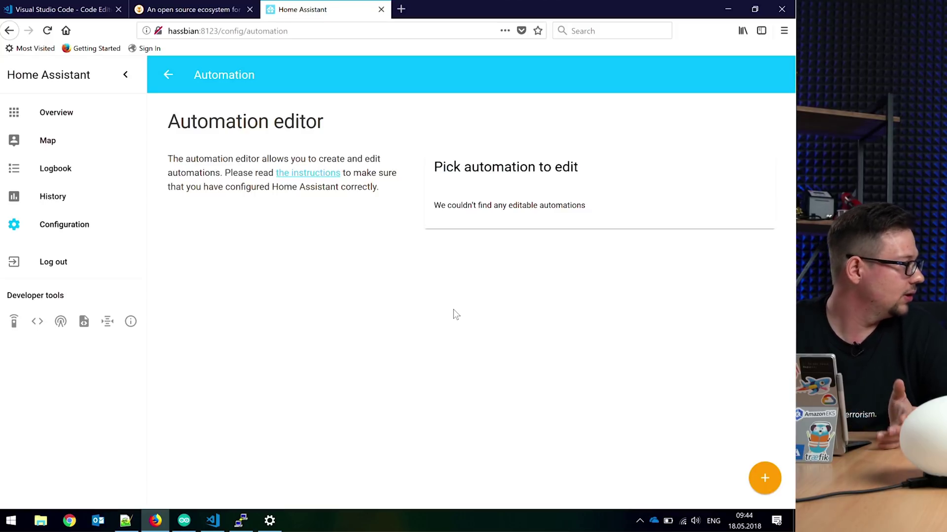
- Start a new automation, scroll through its blank form, then open the Services developer tool
click(765, 491)
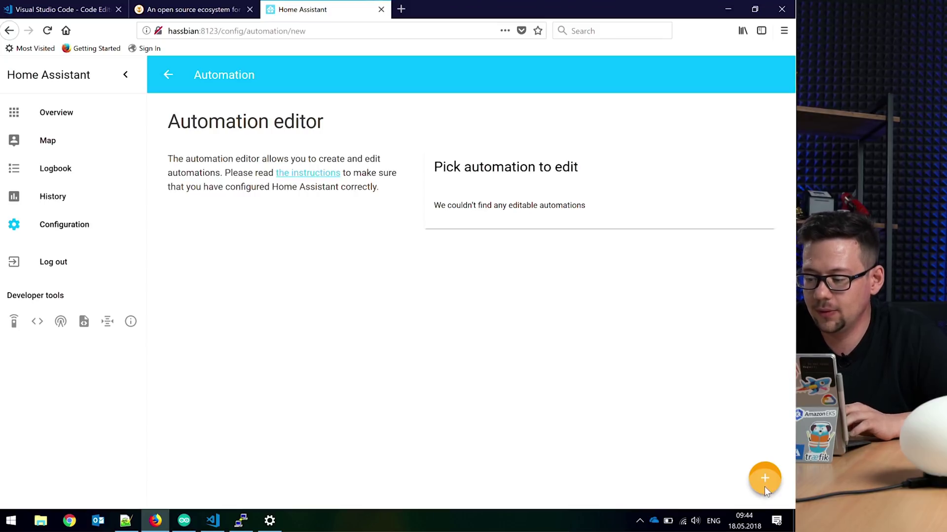
scroll(560, 266, down, 5)
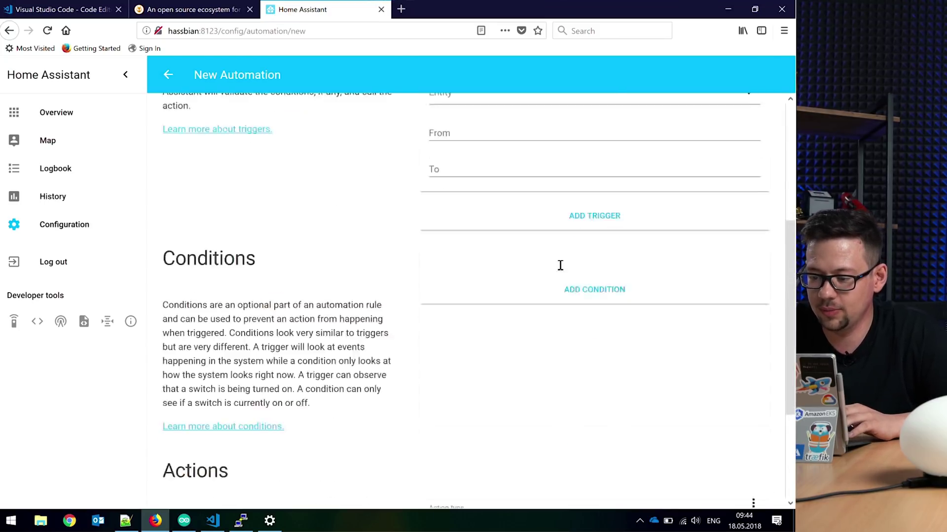
scroll(560, 266, up, 5)
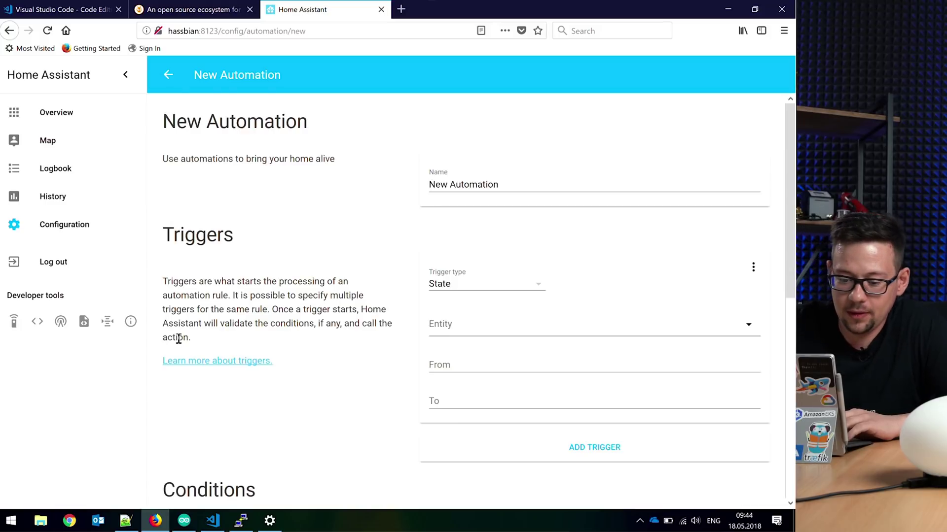
click(12, 324)
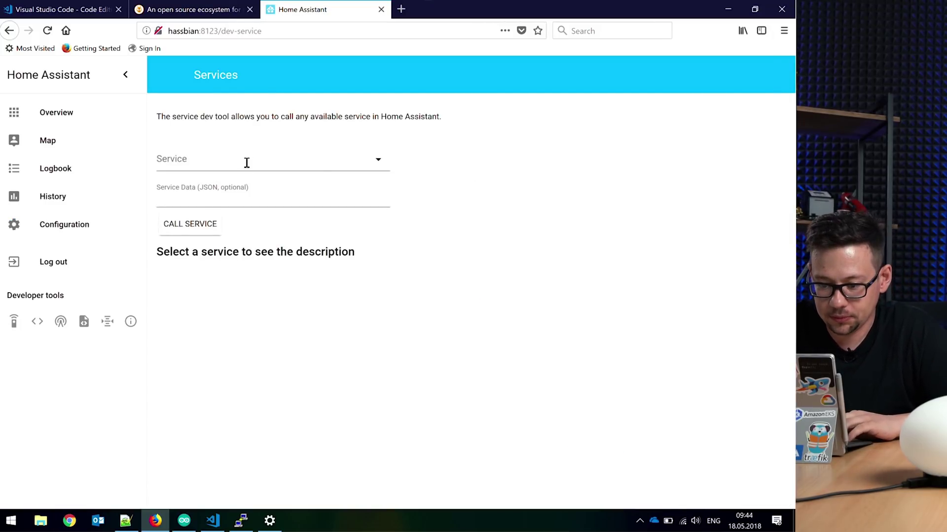
- Filter the services for light.turn_on, select it, and open its Entity list of lights
click(246, 163)
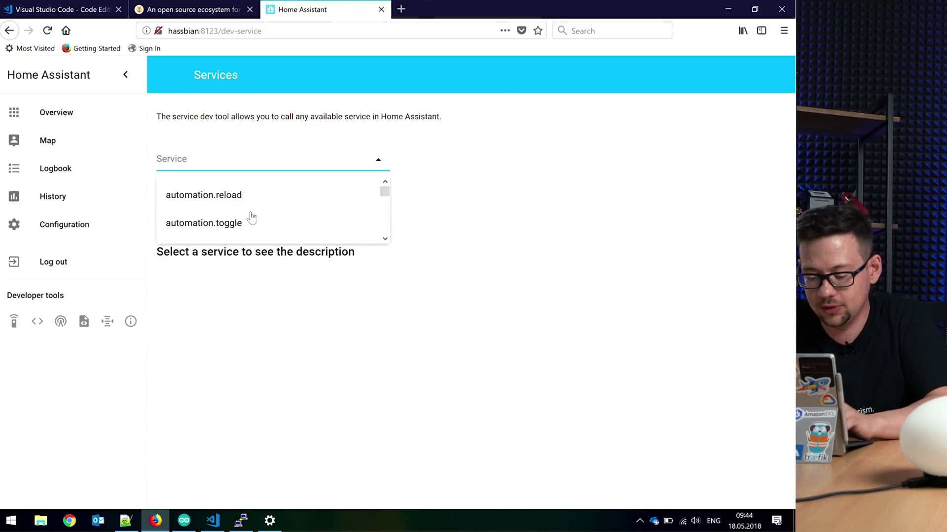
text(s)
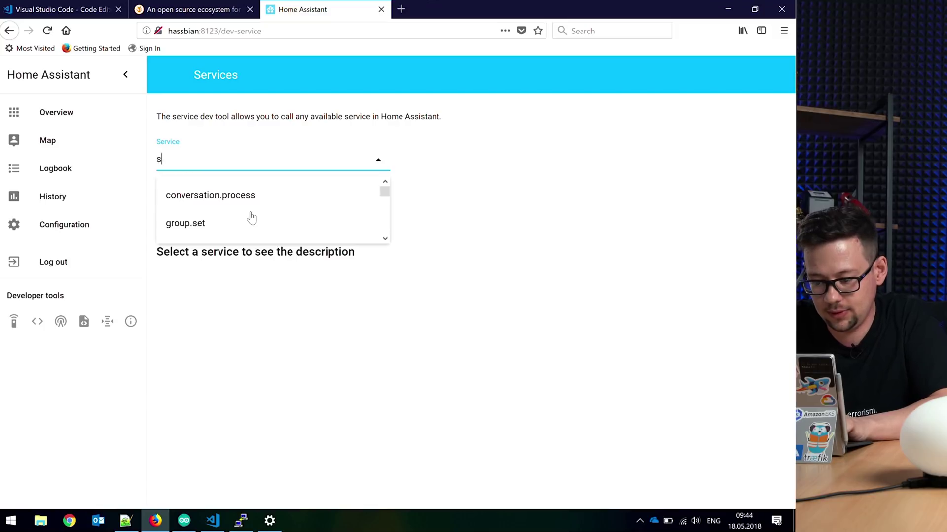
key(BackSpace)
text(light)
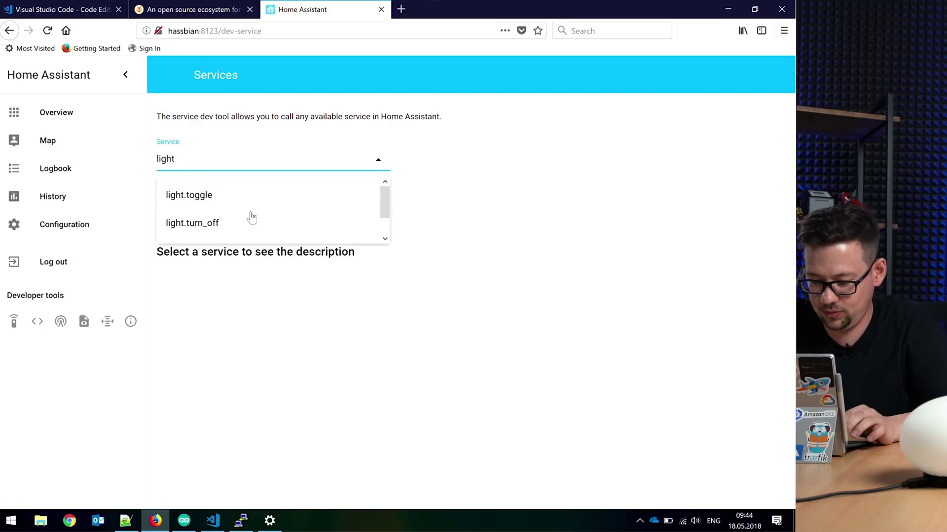
text(.tunr)
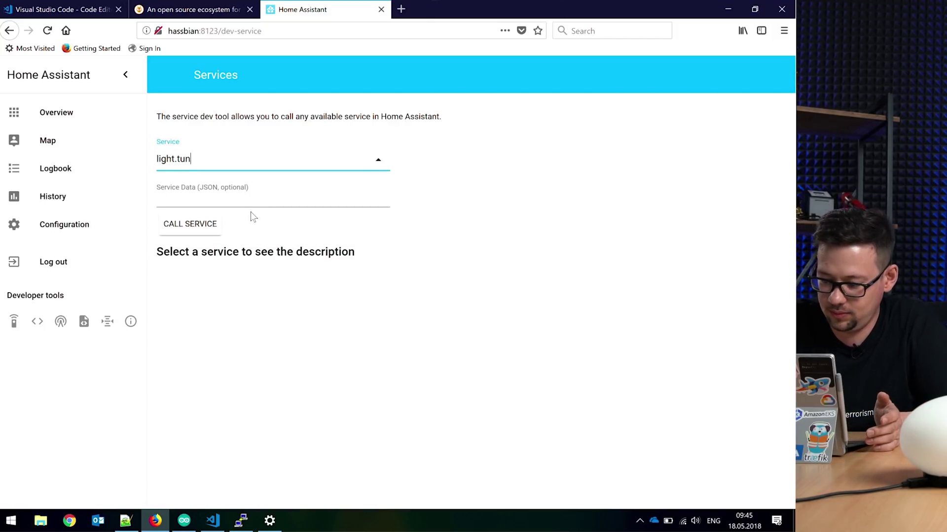
key(BackSpace)
key(BackSpace)
key(BackSpace)
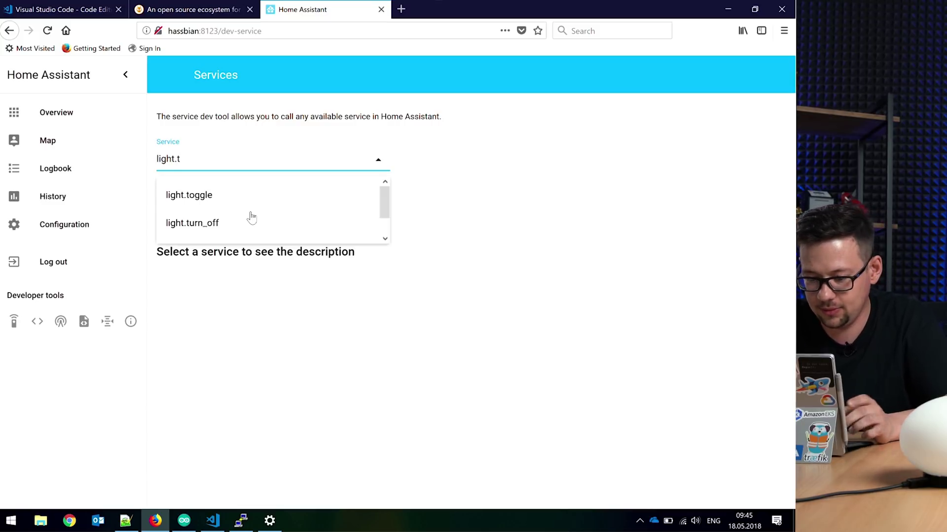
scroll(302, 220, down, 1)
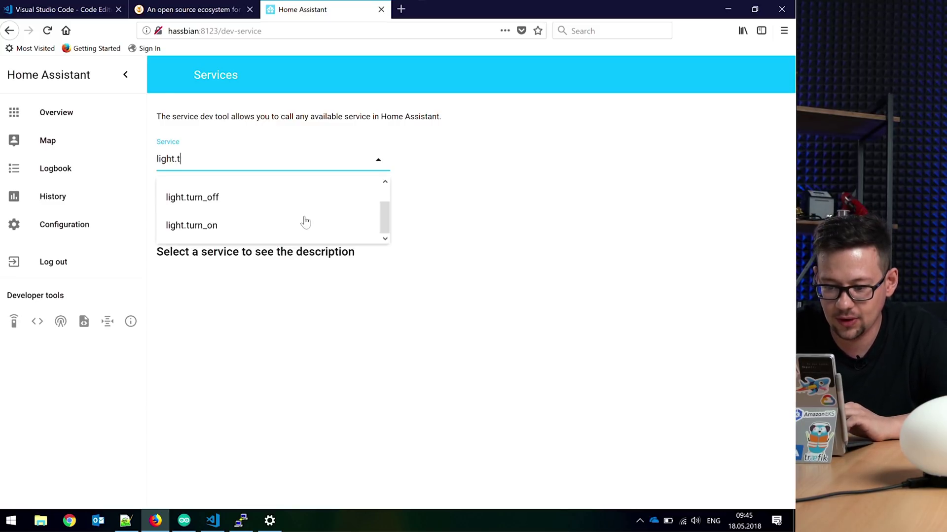
click(215, 234)
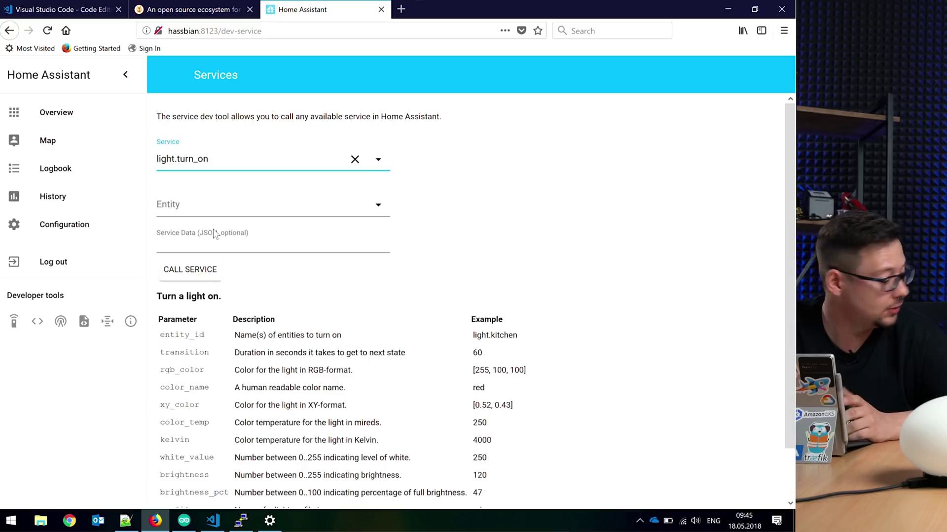
click(199, 203)
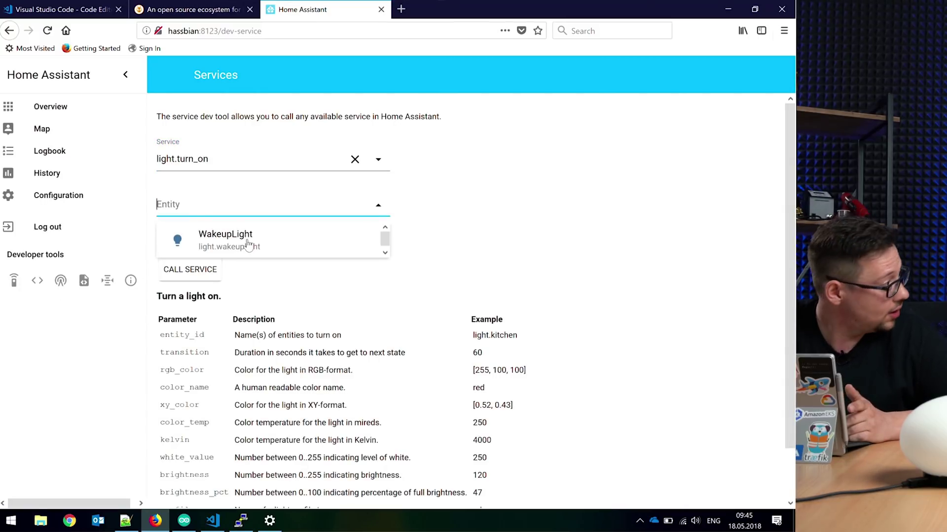
- Target WakeupLight so the service data contains "entity_id": "light.wakeuplight"
click(287, 239)
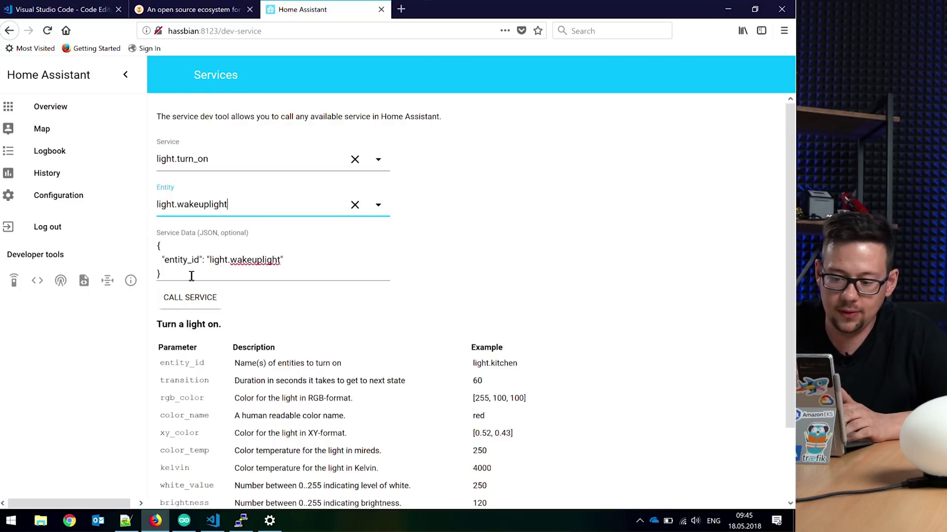
scroll(191, 276, down, 3)
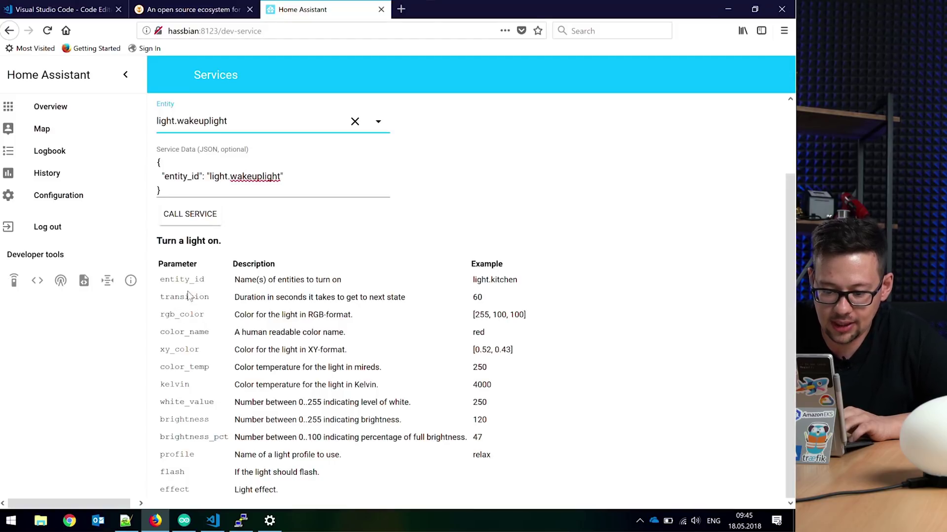
drag(189, 490, 173, 491)
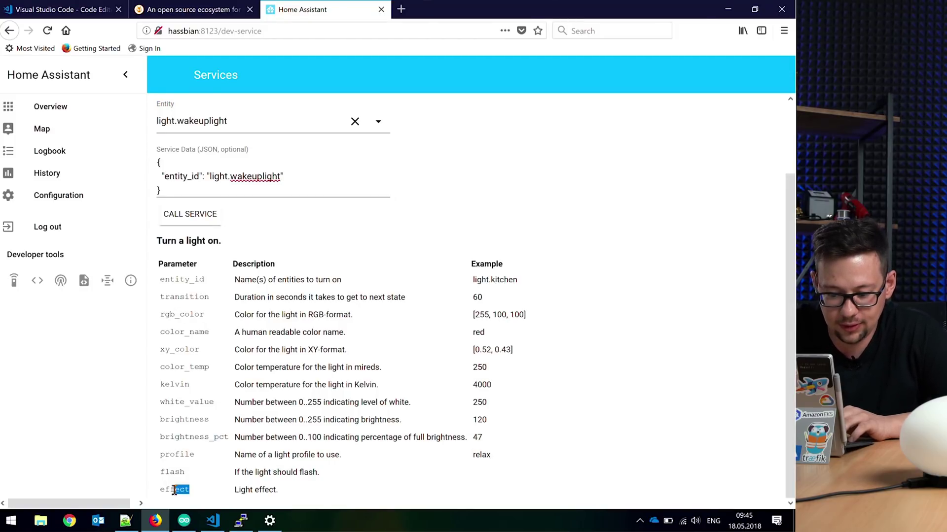
click(290, 177)
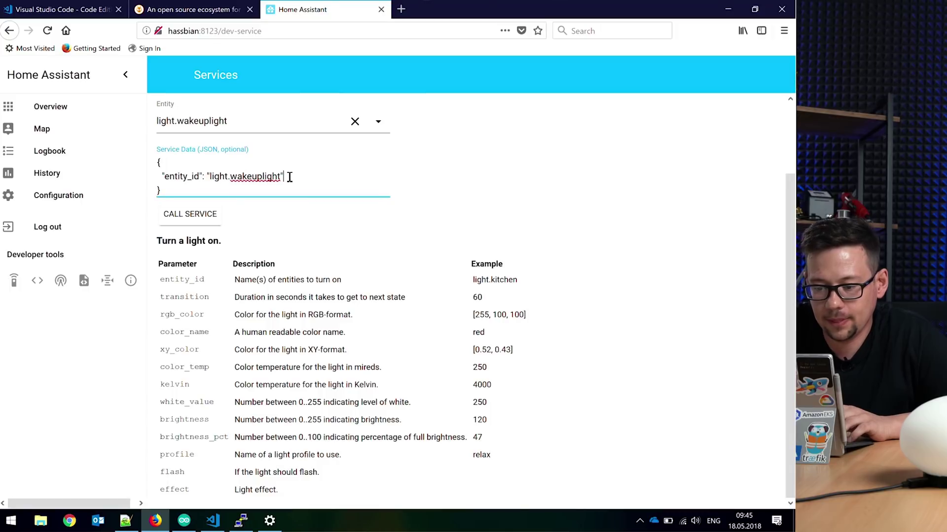
- Add "effect": "solid" to the service data JSON and start another line
text(,)
key(Return)
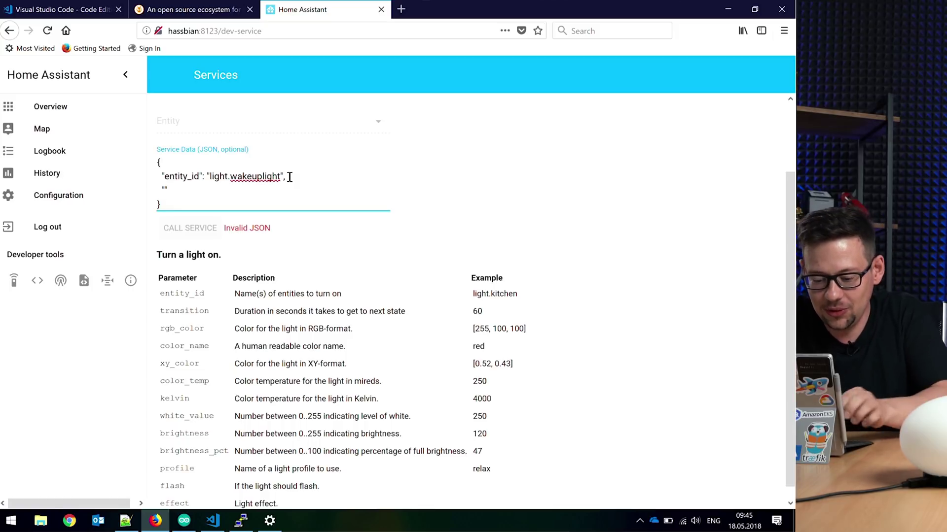
text(ect)
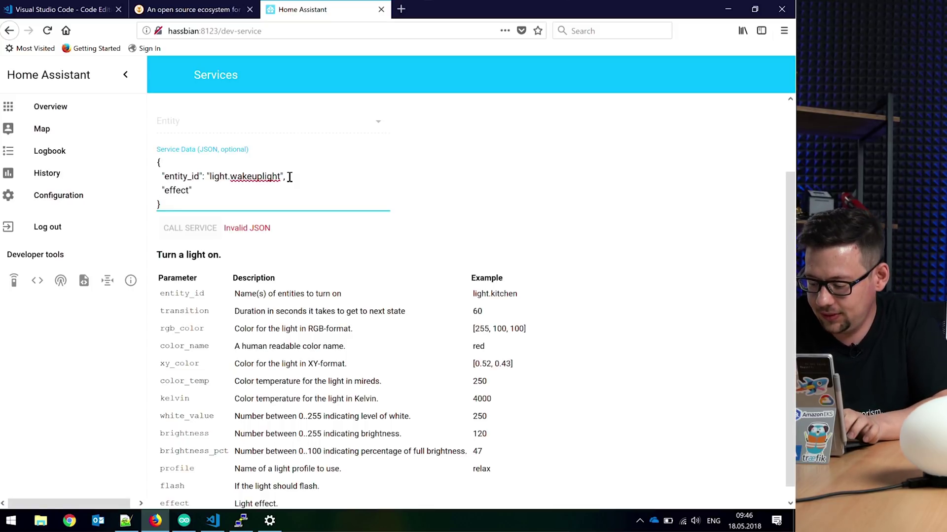
text(": ")
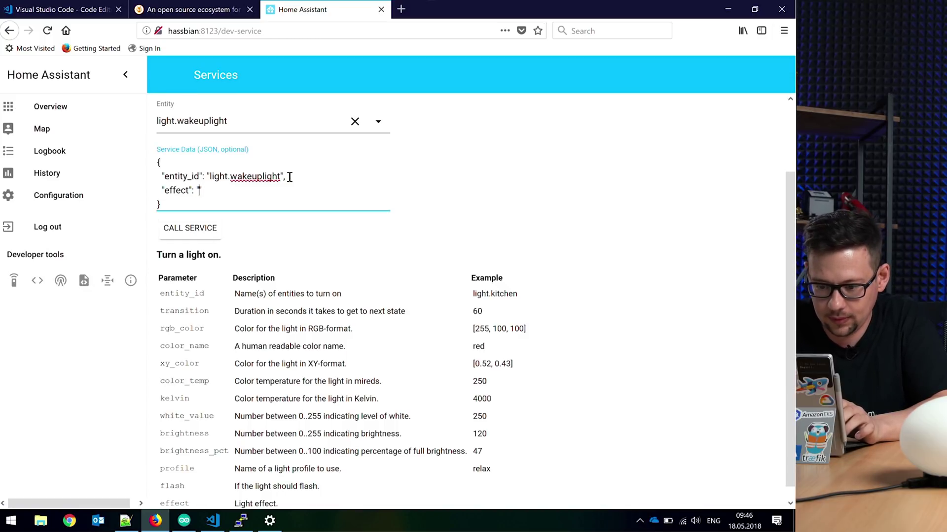
text(solid")
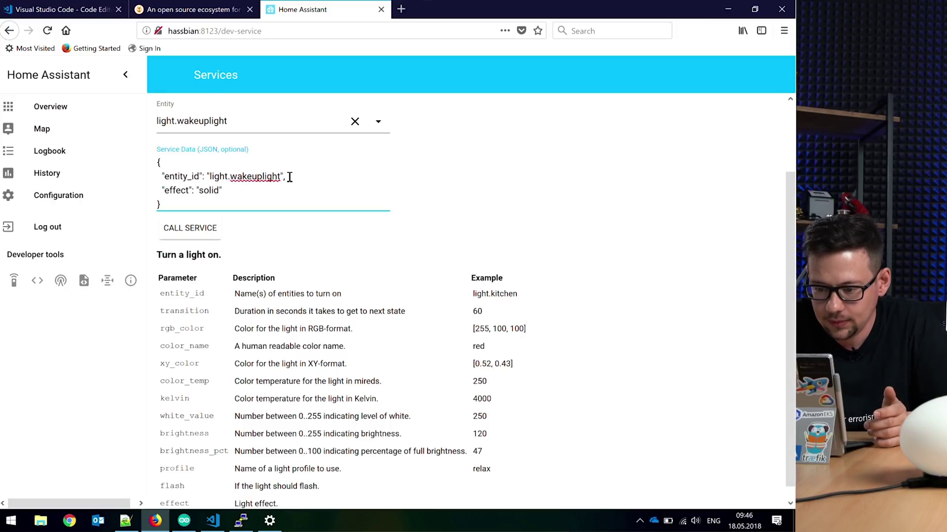
text(,)
key(Return)
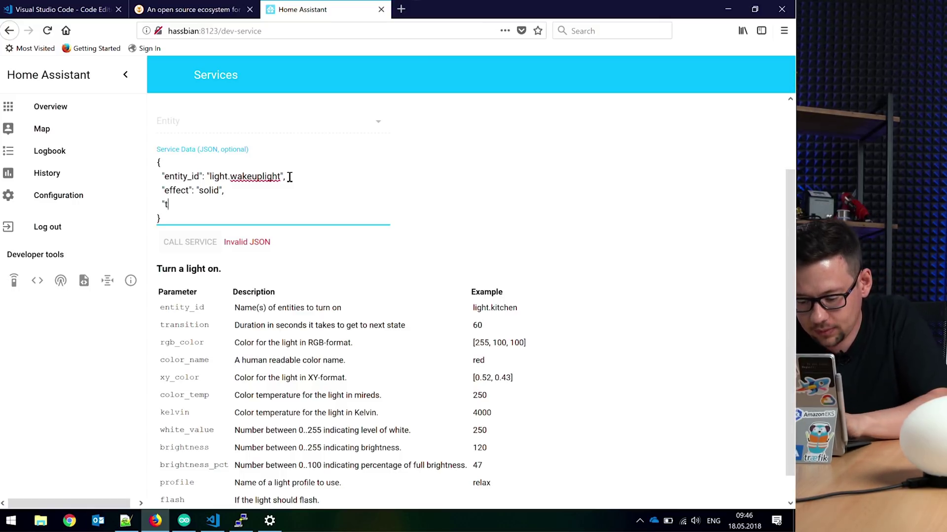
- Complete the service data with "transition": "10", making the JSON valid
text(ransition)
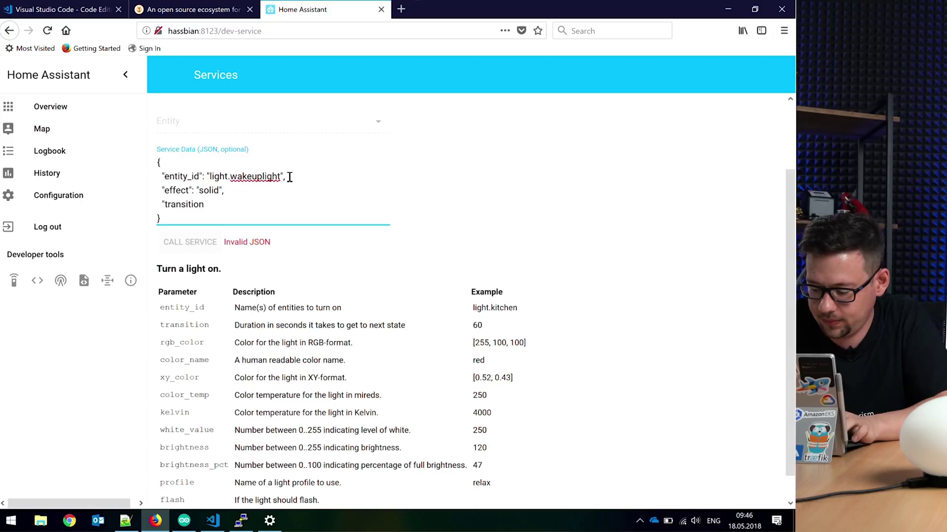
text(": )
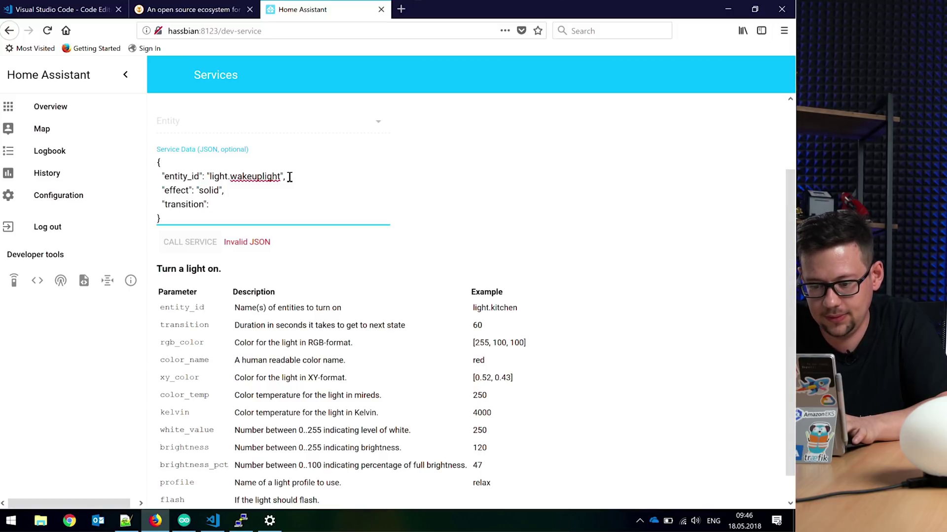
text(")
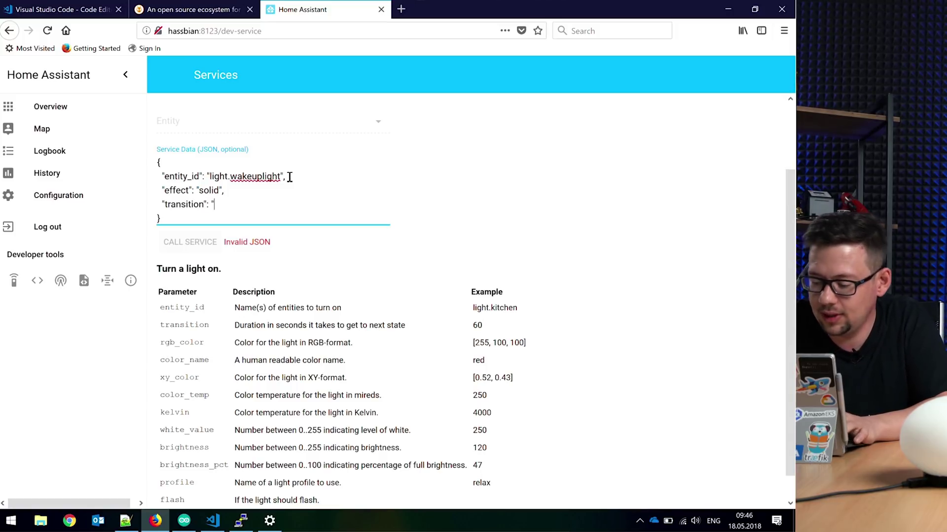
text(2)
key(BackSpace)
text(10")
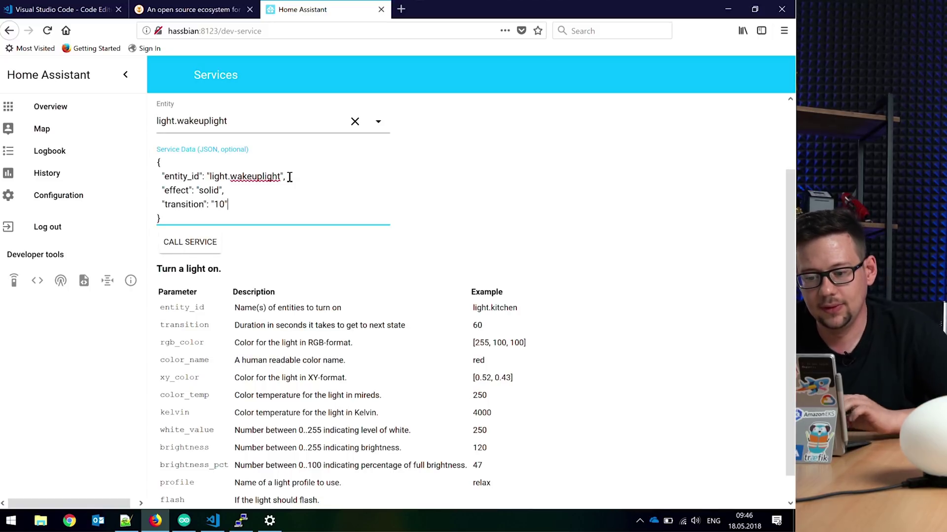
scroll(407, 162, down, 1)
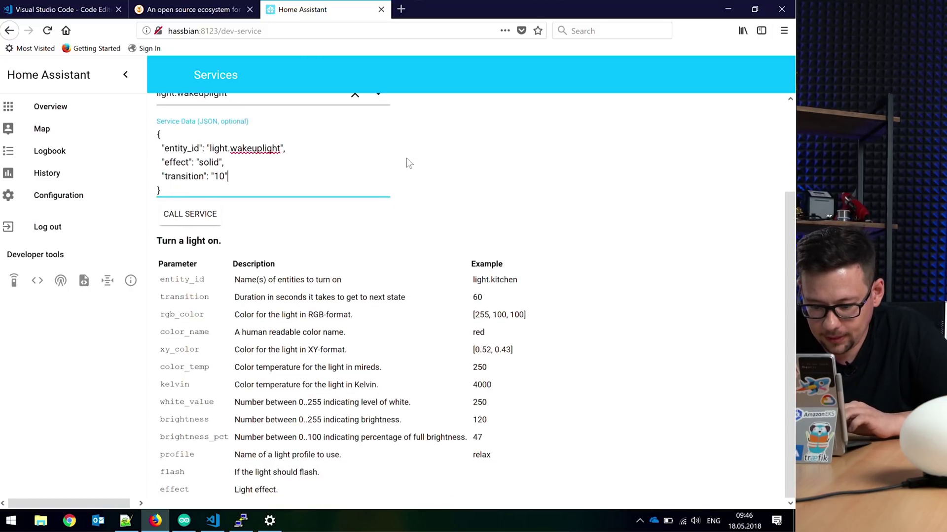
scroll(407, 163, up, 3)
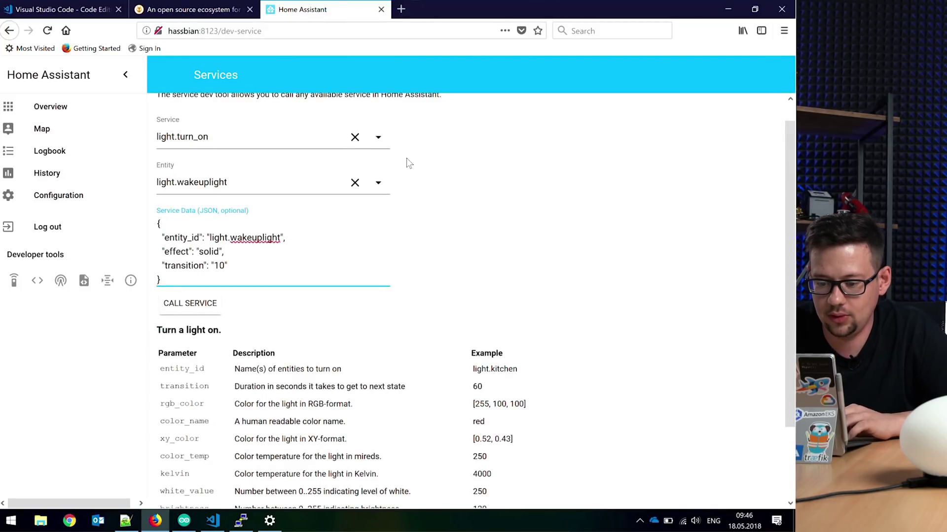
- Call light.turn_on on WakeupLight, then select all the service data JSON
click(199, 311)
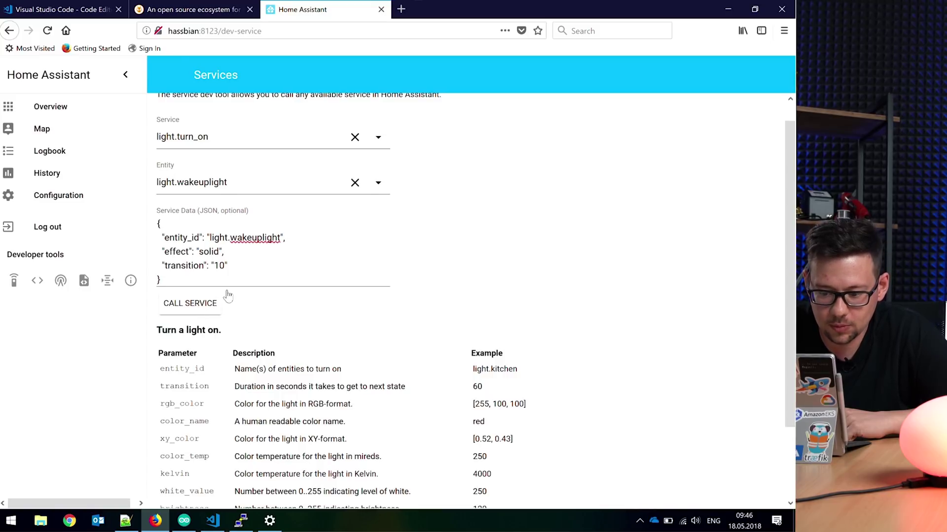
scroll(296, 260, down, 2)
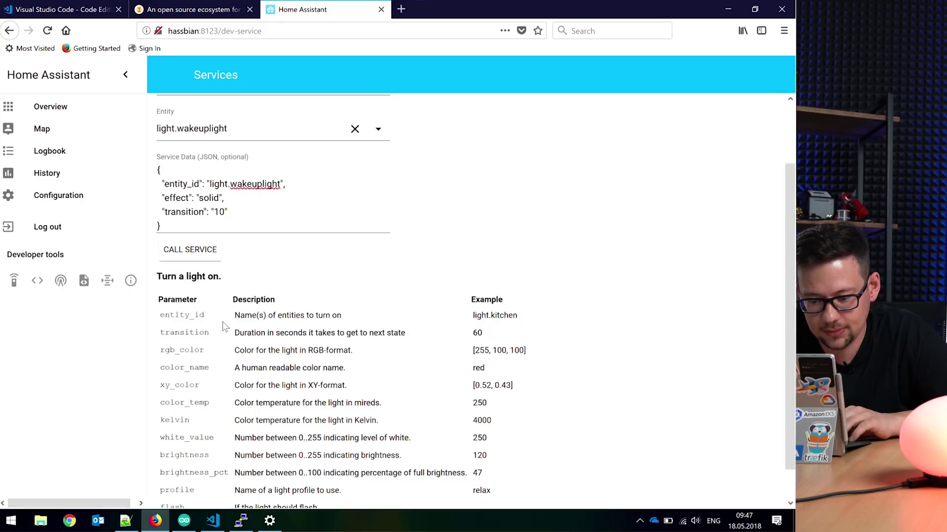
click(169, 220)
key(ctrl+a)
click(171, 218)
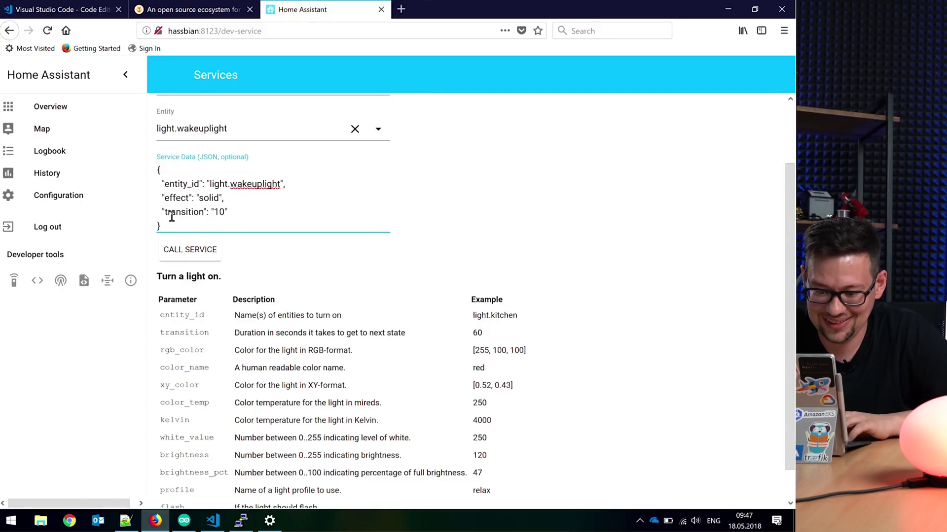
key(ctrl+a)
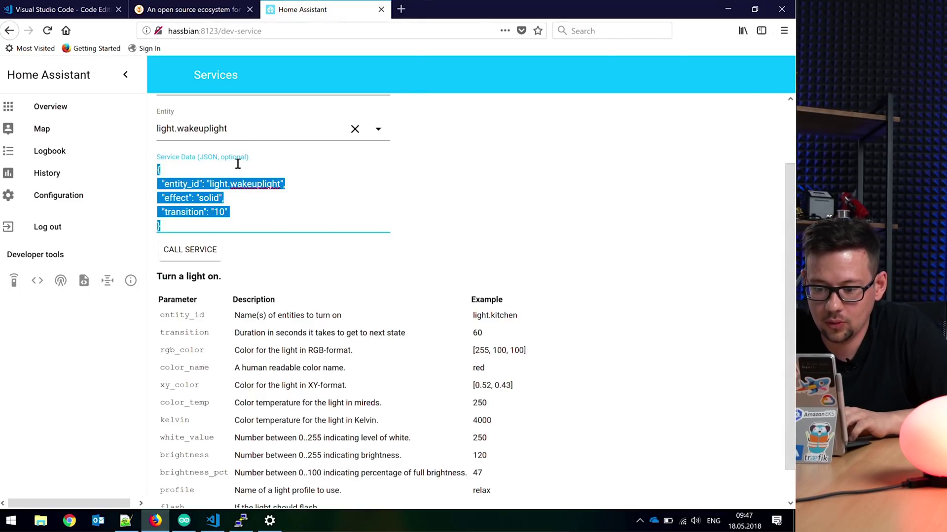
- Change the service from light.turn_on to light.turn_off
scroll(236, 161, up, 3)
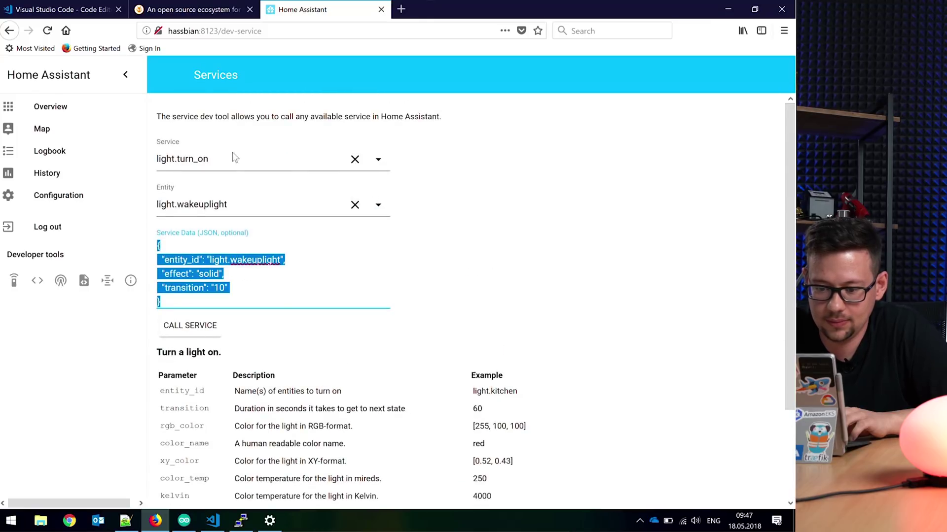
click(231, 158)
key(BackSpace)
key(BackSpace)
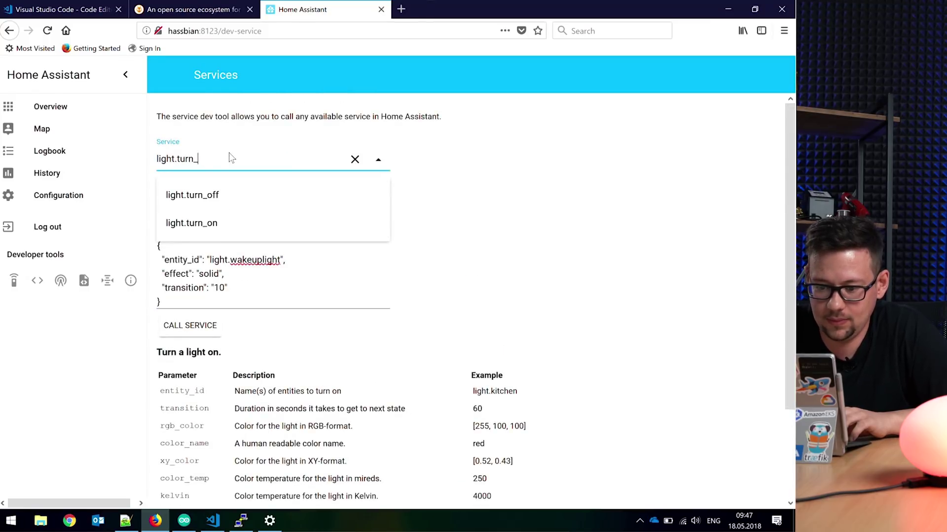
text(off)
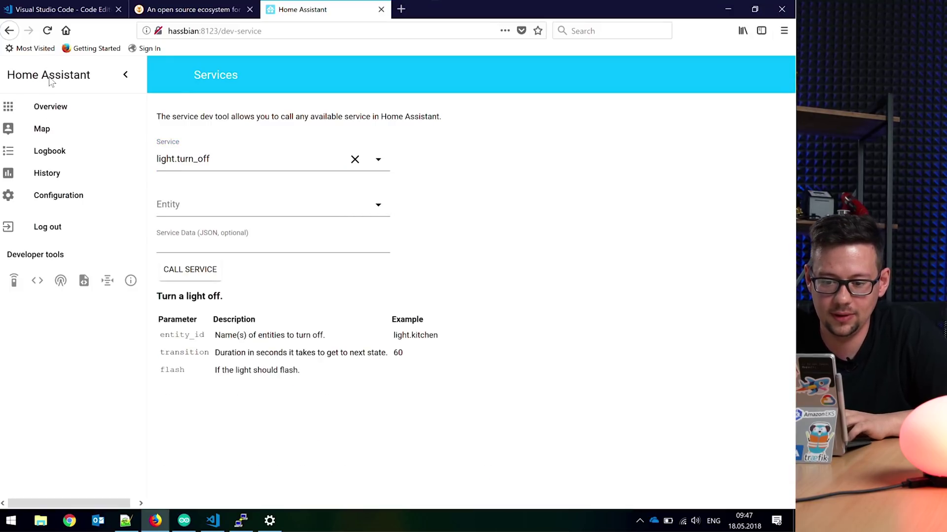
- Switch WakeupLight off from the overview, then start a new automation under Configuration > Automation
click(50, 110)
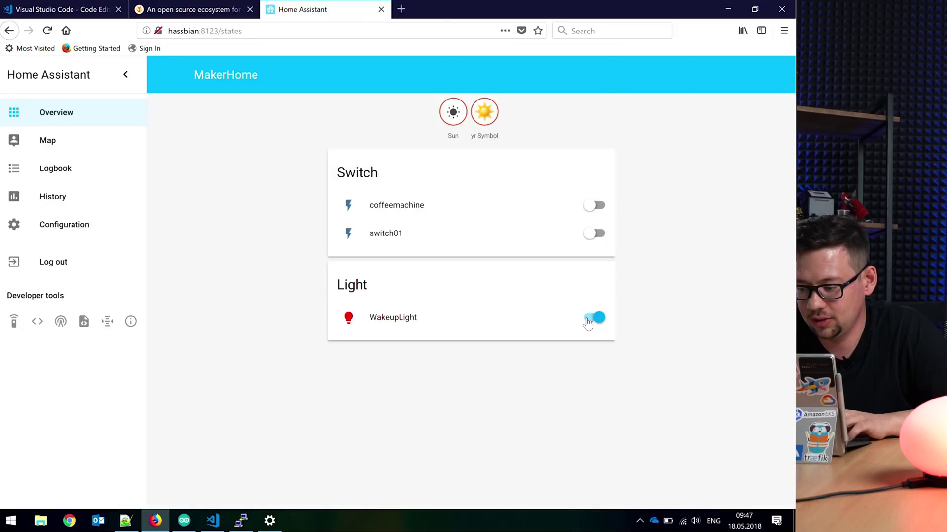
click(591, 320)
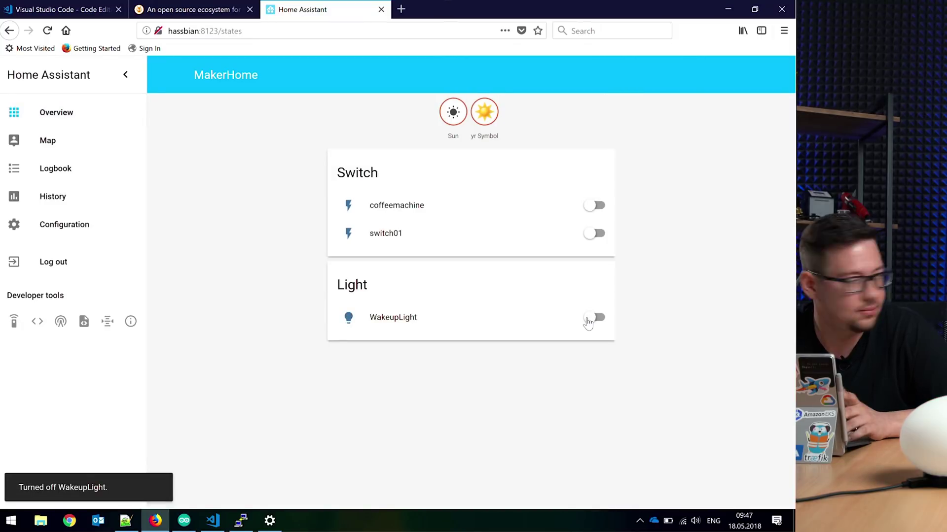
click(40, 227)
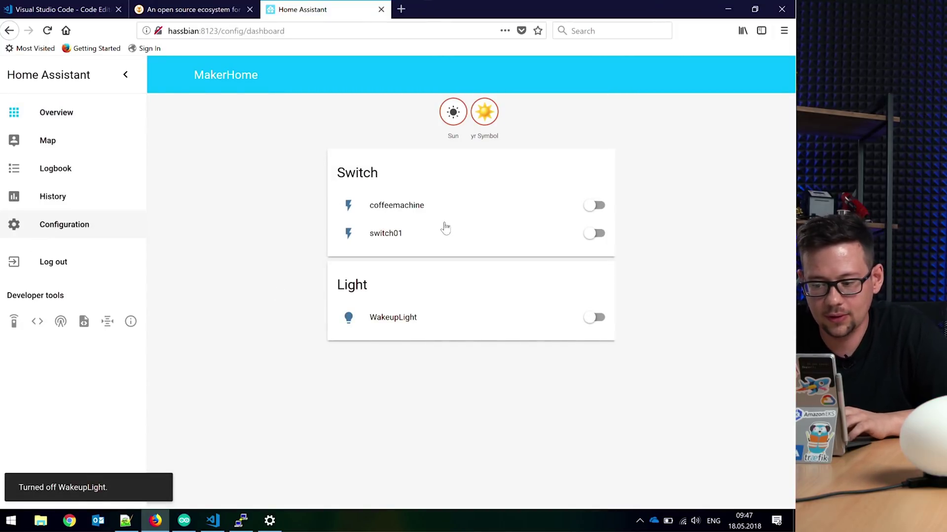
click(463, 312)
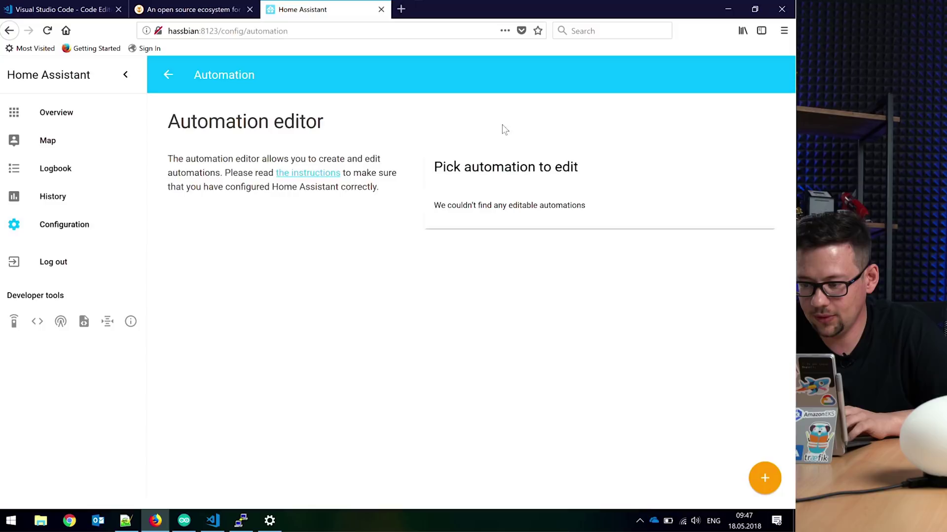
click(771, 481)
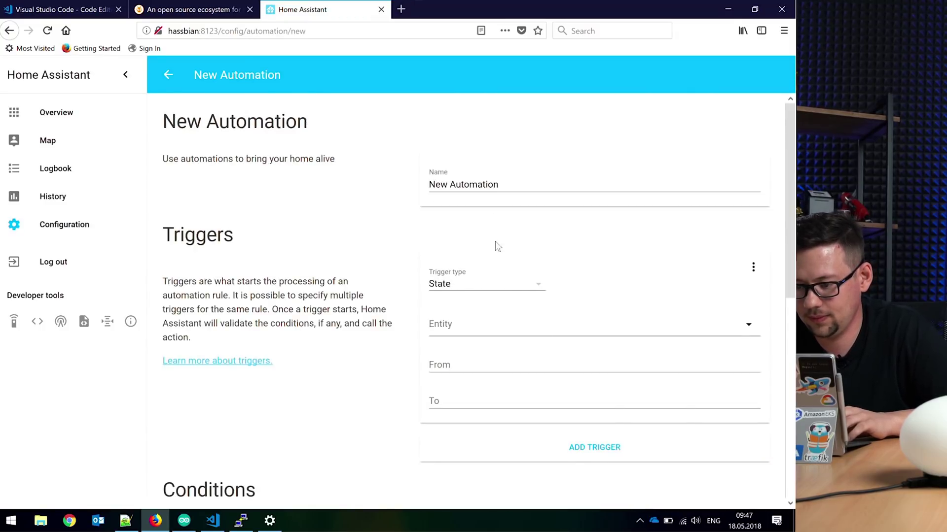
- Name the automation wakeupat8, correcting the mistyped wakeupat6
triple_click(512, 190)
text(w)
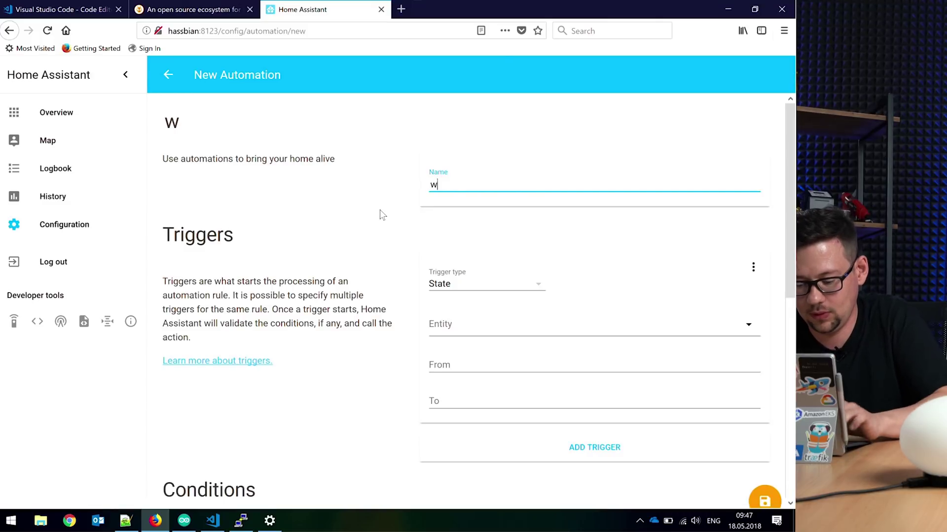
text(akeupat6)
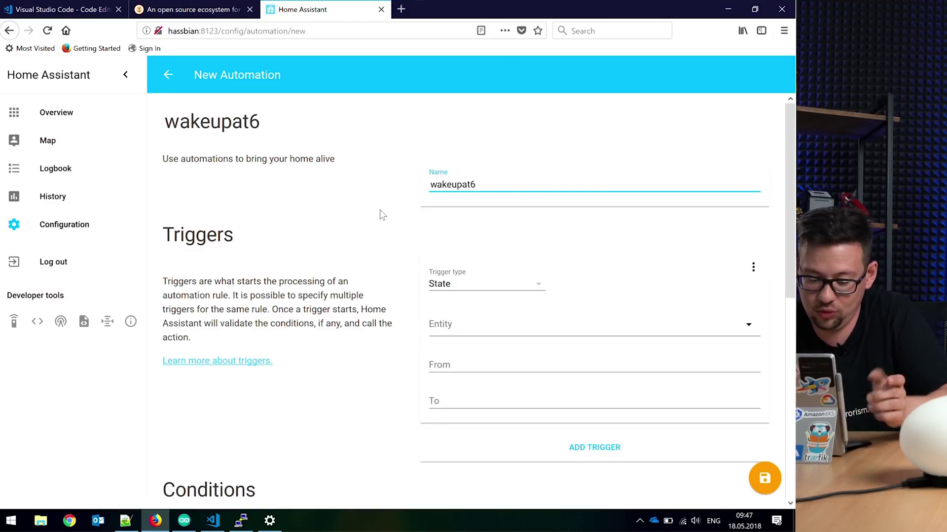
key(Tab)
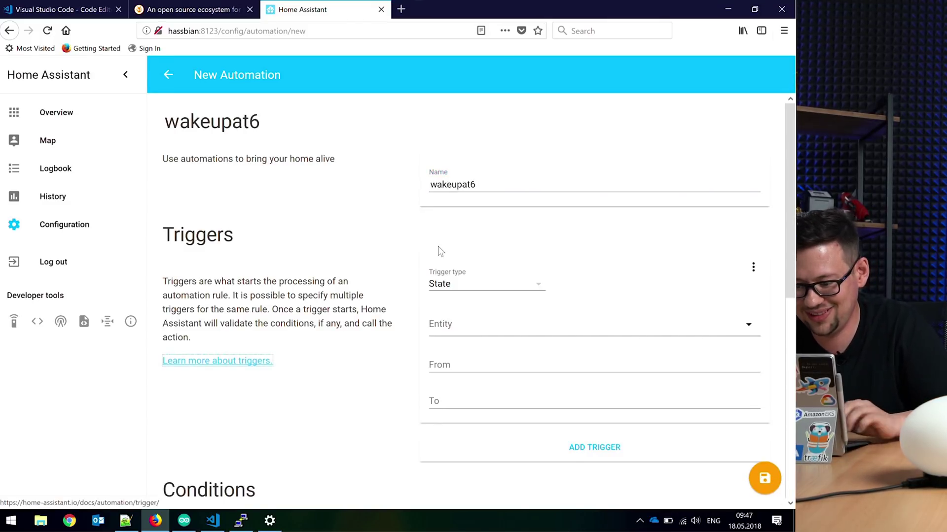
click(451, 273)
click(457, 285)
click(457, 285)
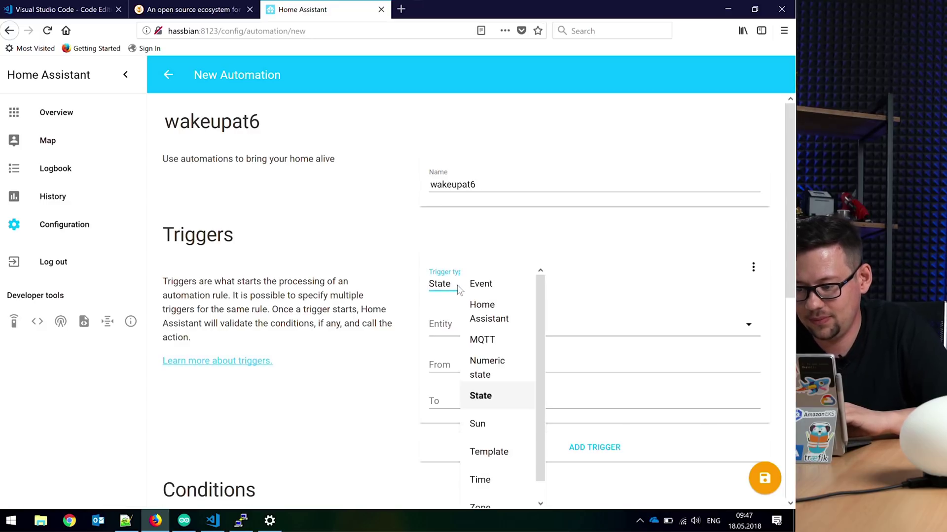
click(482, 185)
key(BackSpace)
text(8)
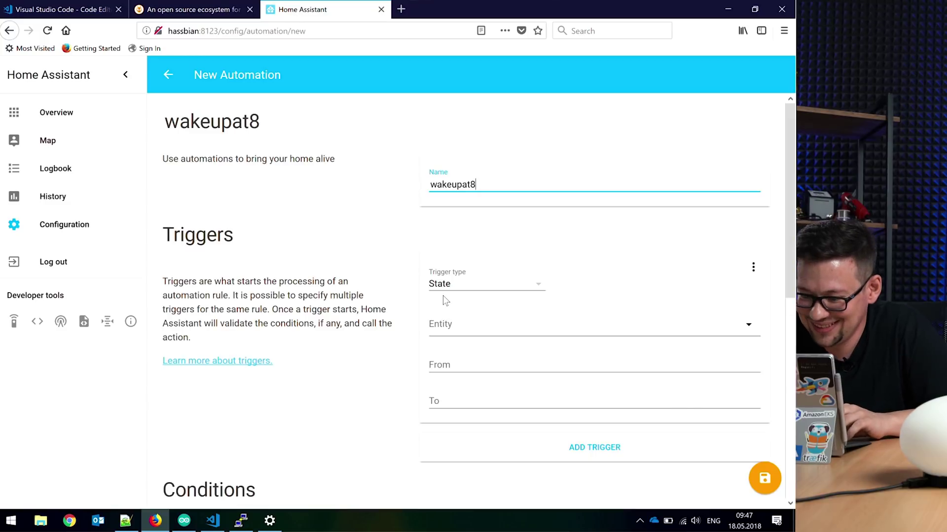
- Set the trigger type to Time and begin entering 08:00:00 in the At field
click(451, 283)
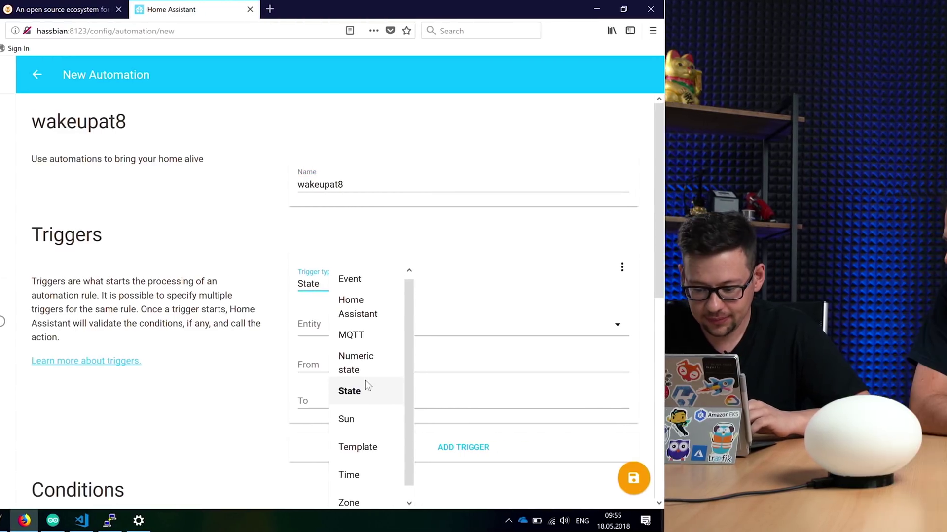
click(357, 463)
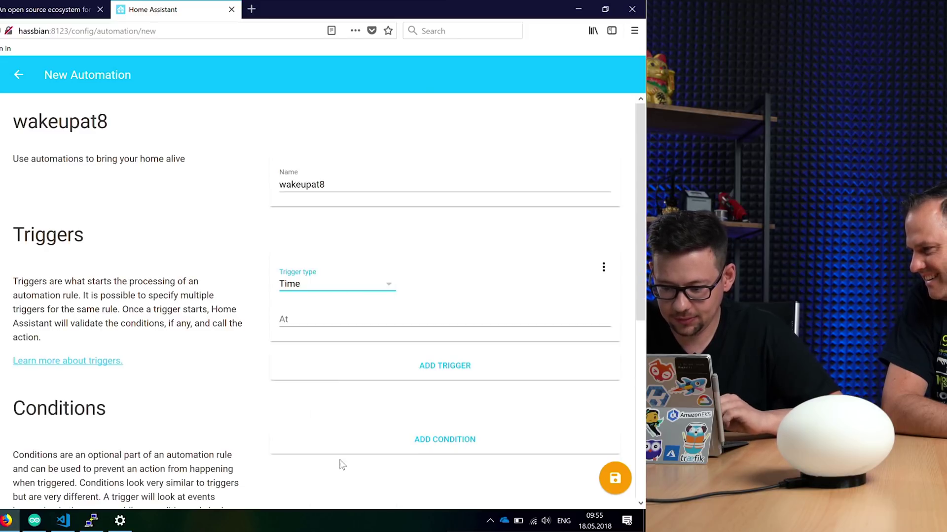
click(315, 321)
text(0)
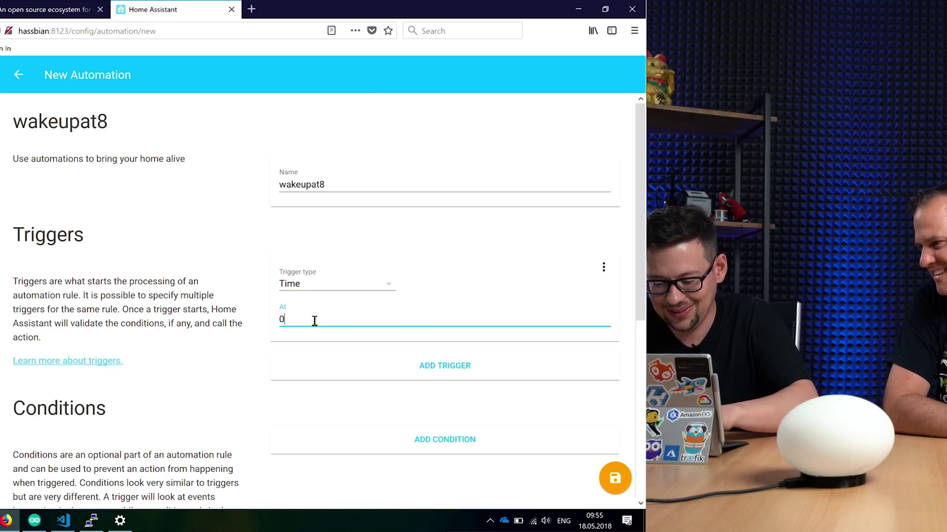
text(8:00:00)
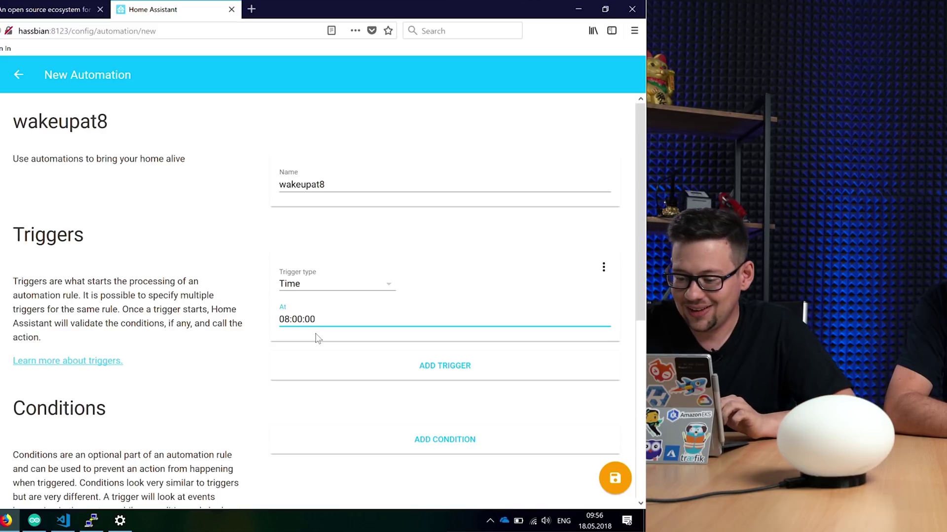
- Add a Call service action using the light.turn_on service
scroll(318, 338, down, 5)
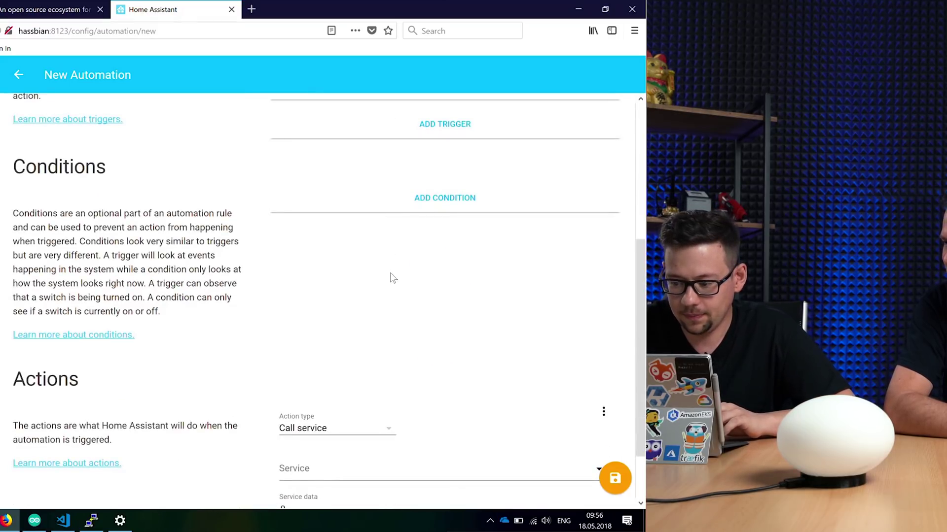
scroll(402, 235, up, 5)
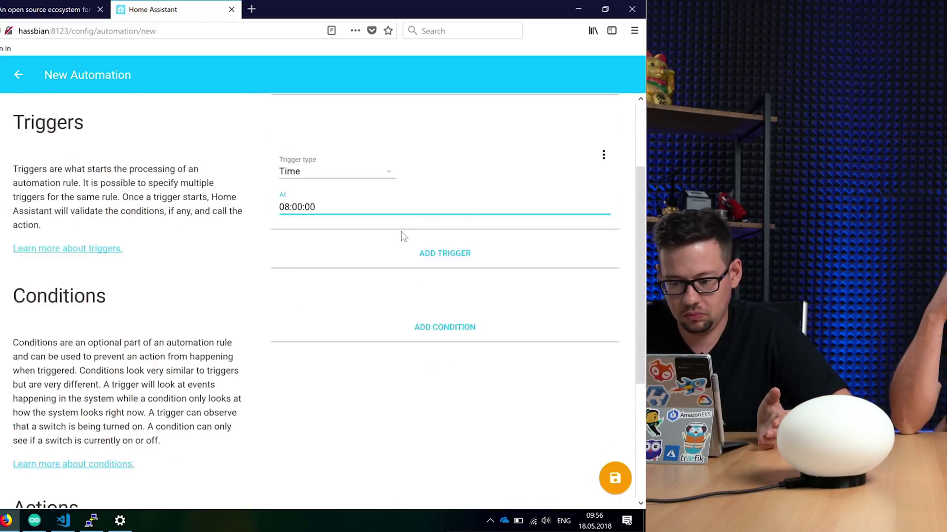
scroll(401, 236, down, 5)
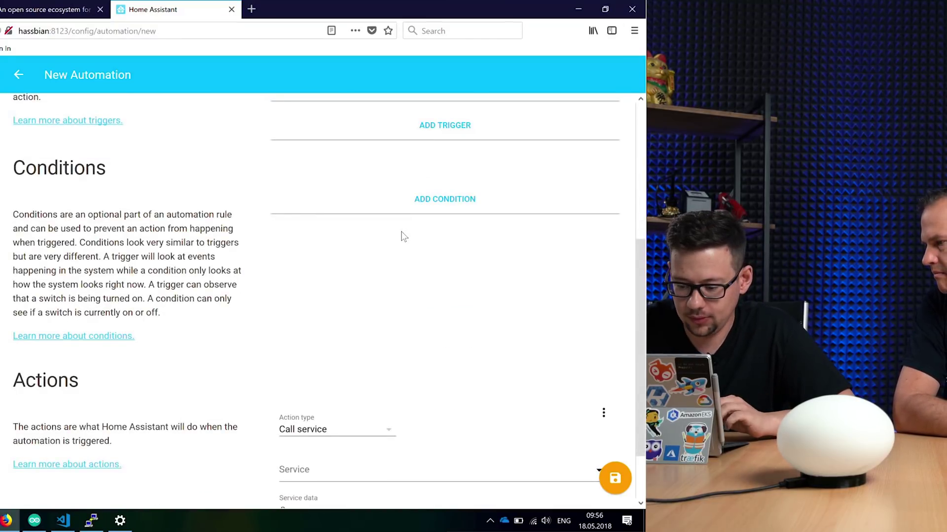
scroll(402, 236, down, 2)
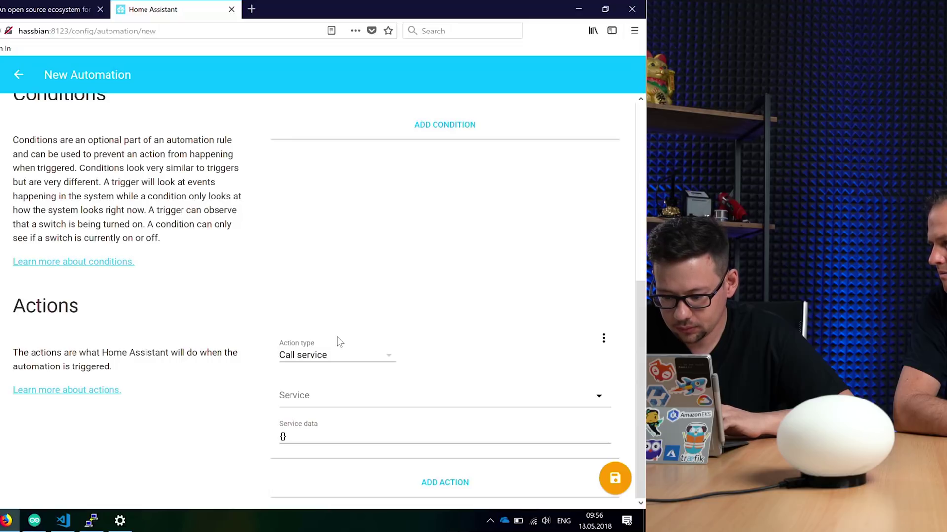
click(310, 364)
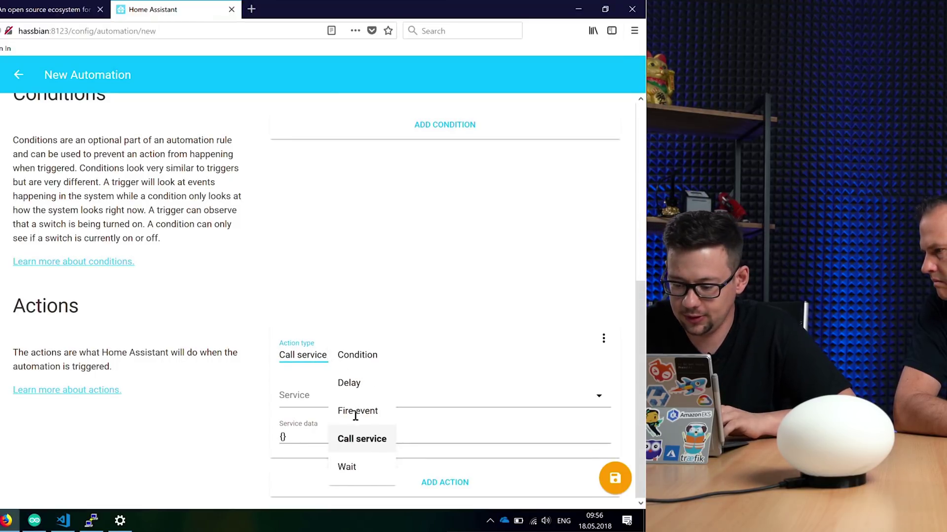
click(355, 436)
click(306, 395)
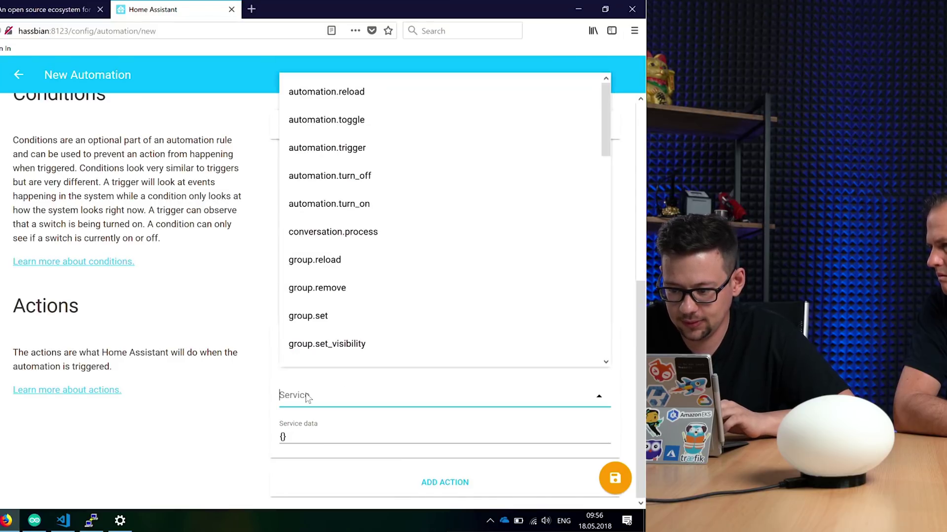
text(ligh)
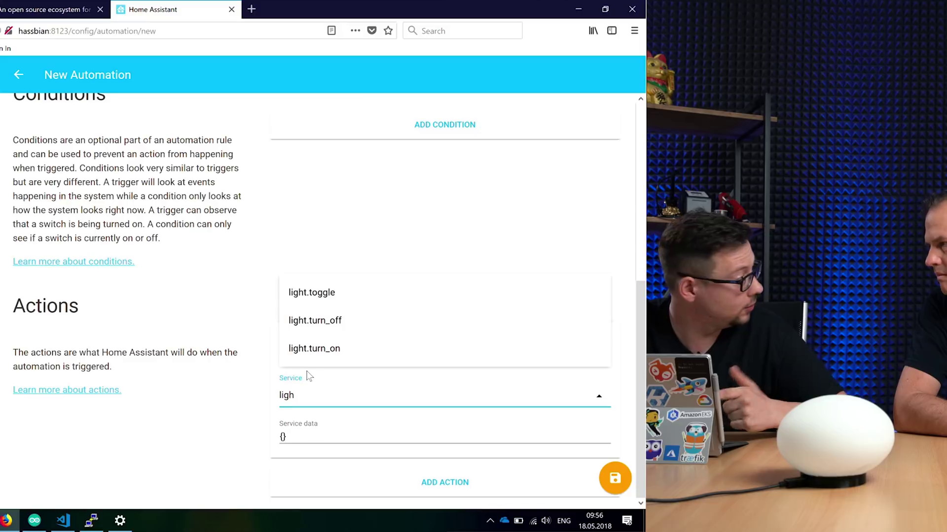
click(320, 354)
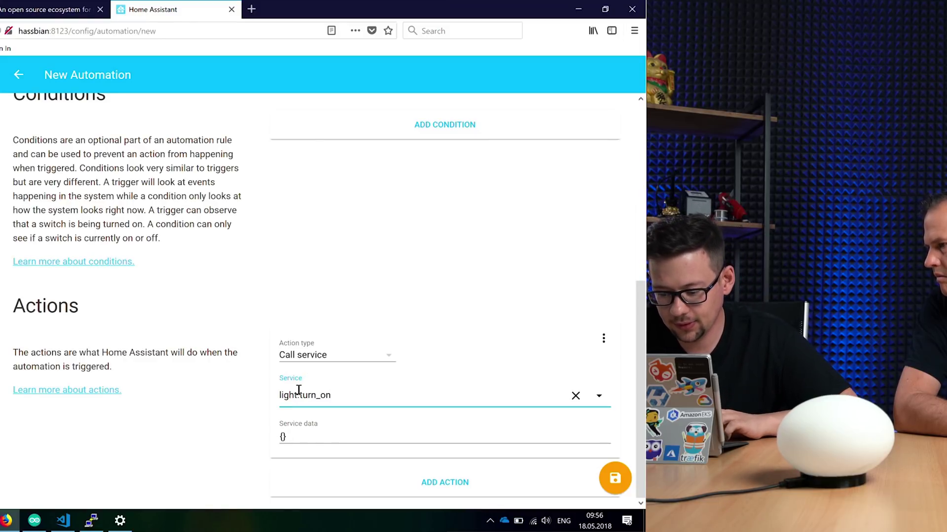
- Paste the wakeup light JSON into service data and change transition to 900
drag(295, 438, 248, 436)
text({   "entity_id": "light.wakeuplight",   "effect": "solid",   "transition": "10" })
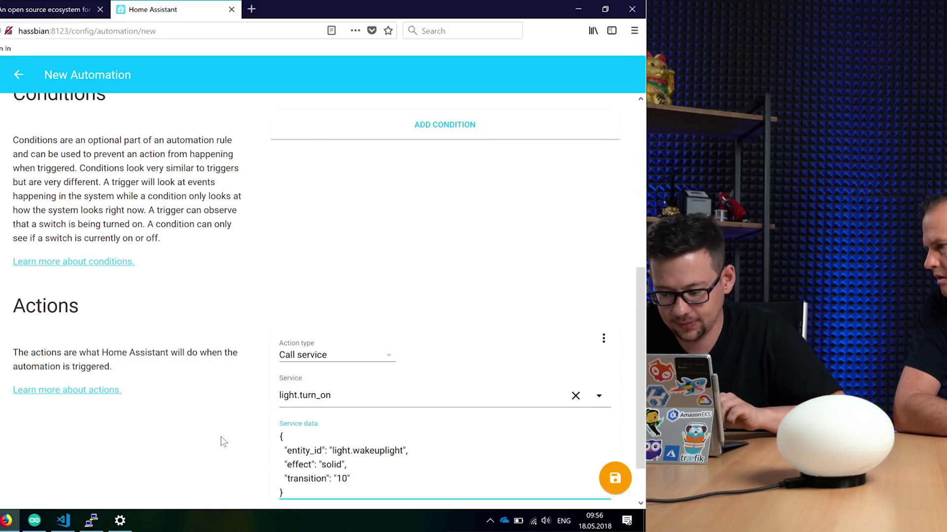
scroll(256, 450, down, 1)
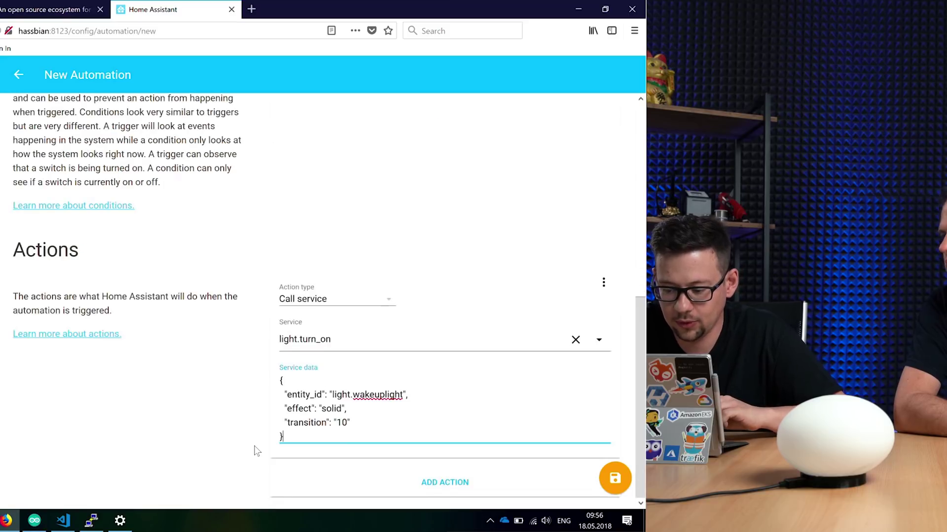
click(346, 422)
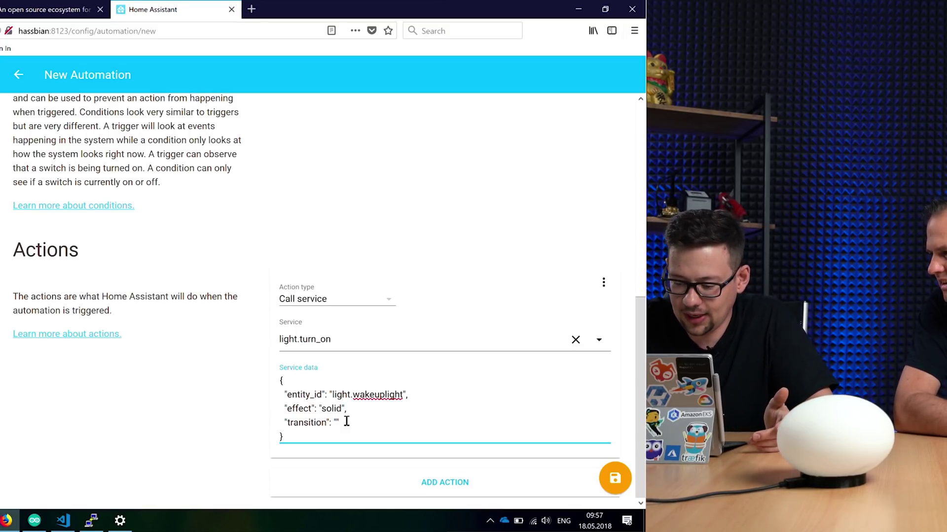
text(900)
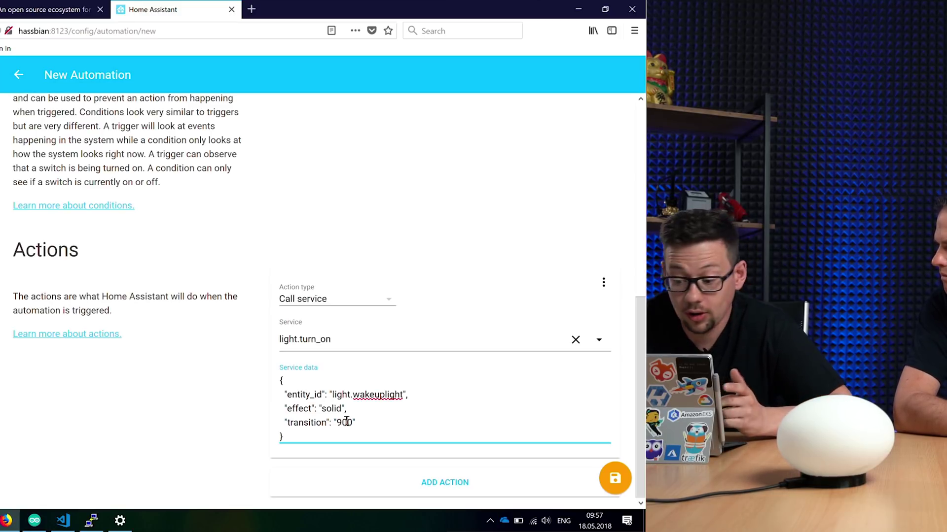
- Save the wakeupat8 automation and return to the Configuration overview
click(610, 480)
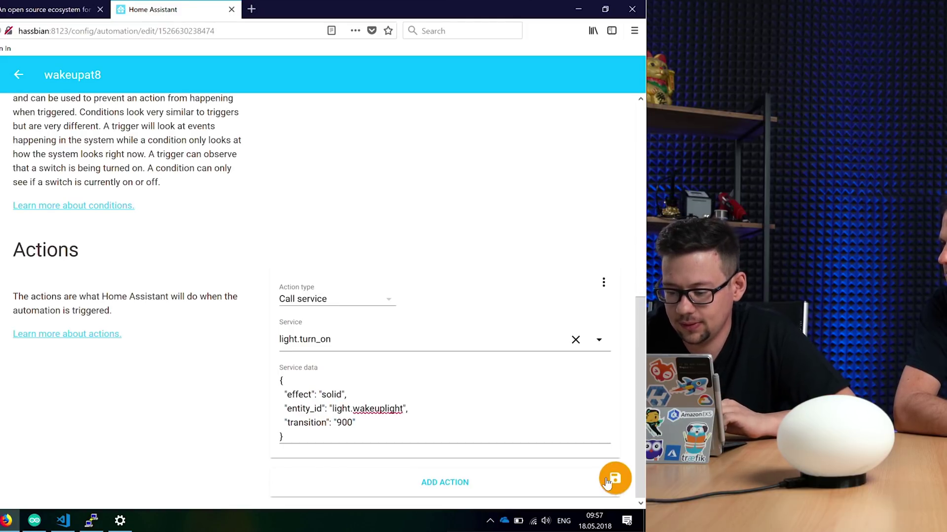
click(606, 481)
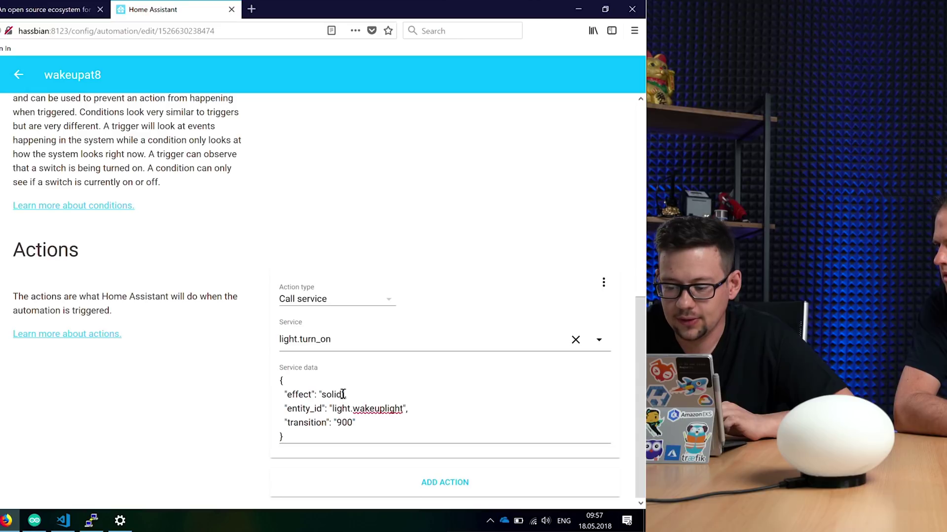
scroll(327, 393, up, 8)
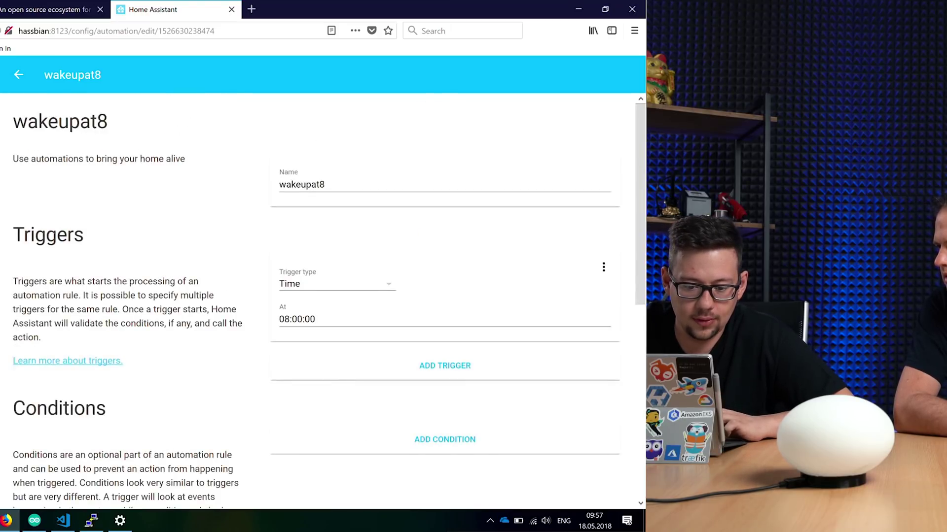
key(alt+Left)
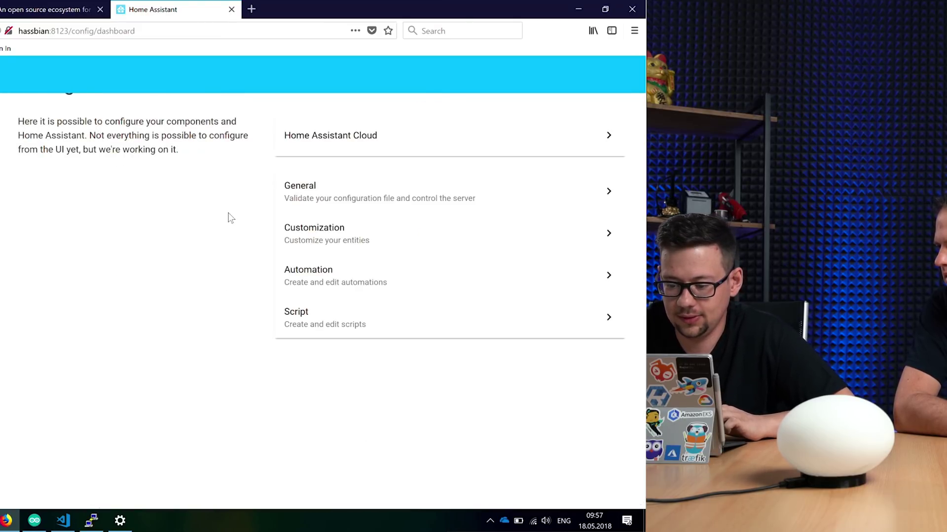
- Toggle the wakeupat8 automation off and back on from the States dashboard
click(301, 282)
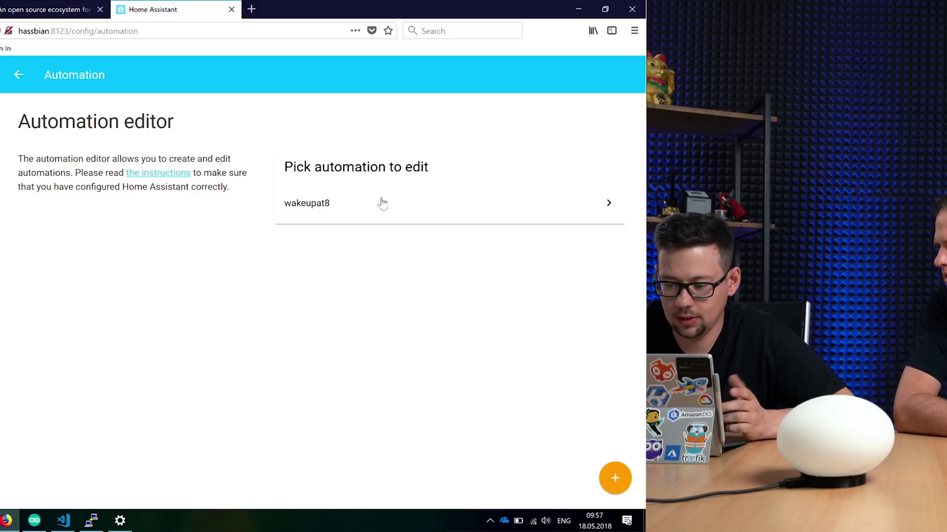
key(alt+Left)
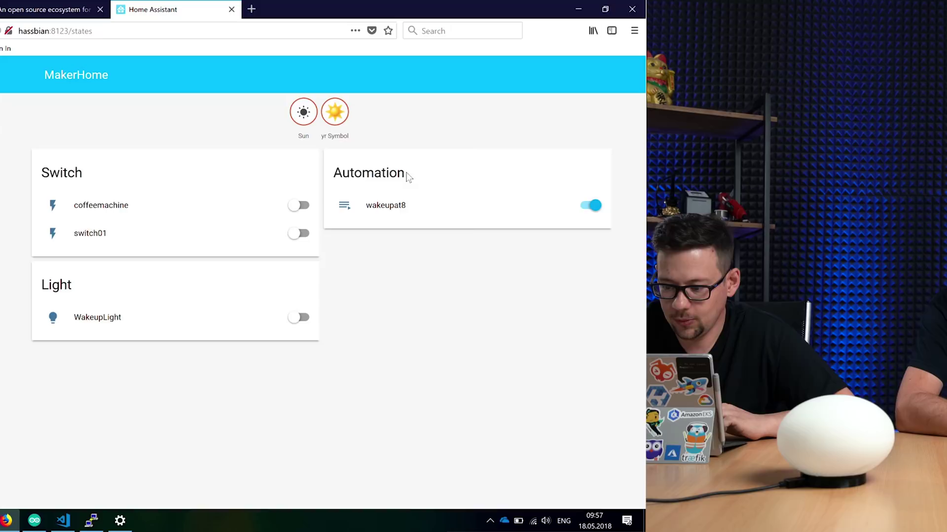
click(594, 206)
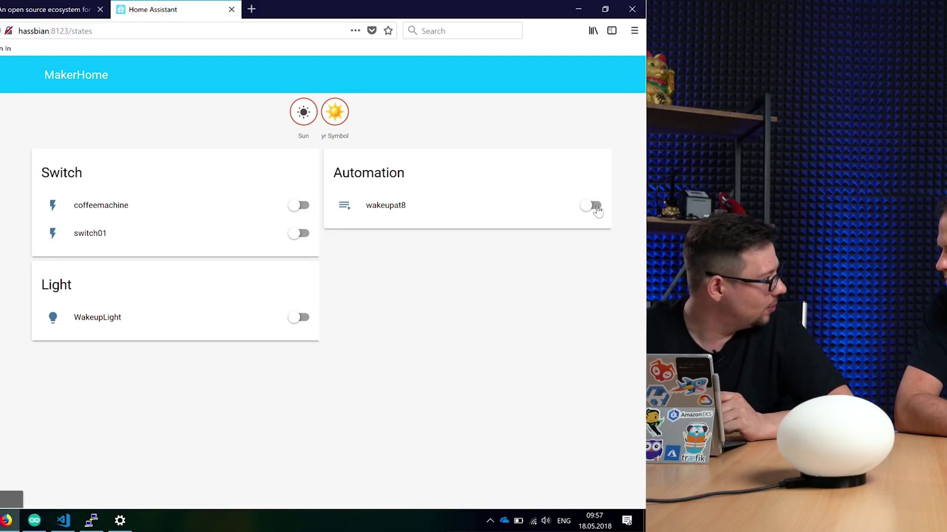
click(594, 206)
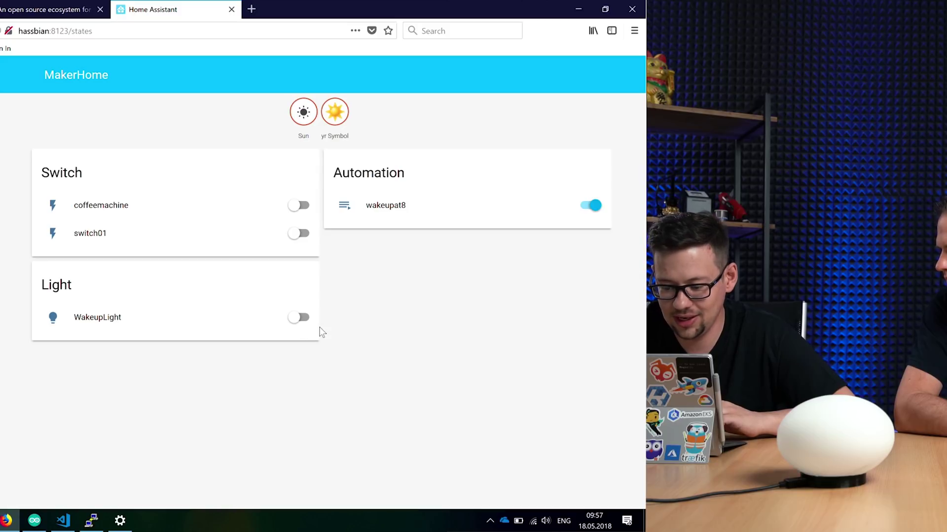
- Test the WakeupLight by switching it on and off, then return to the MQTT publish page
click(302, 318)
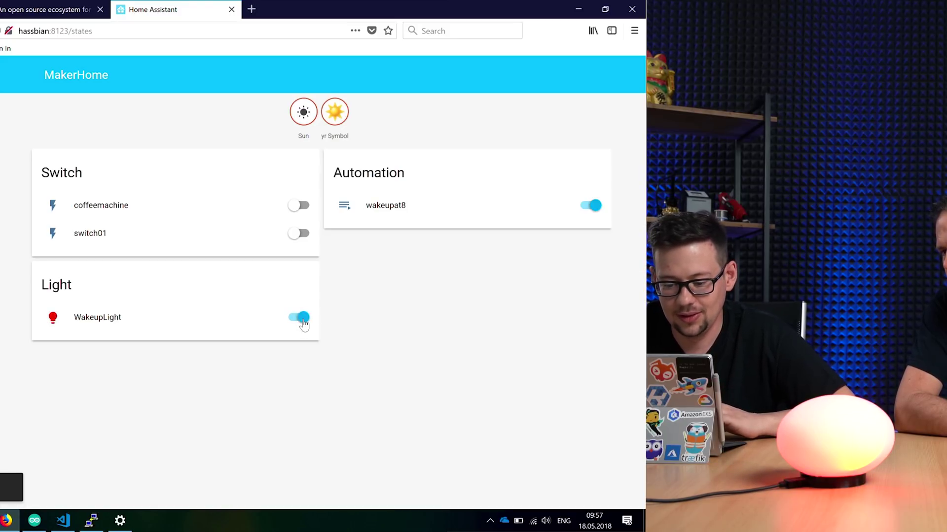
click(298, 319)
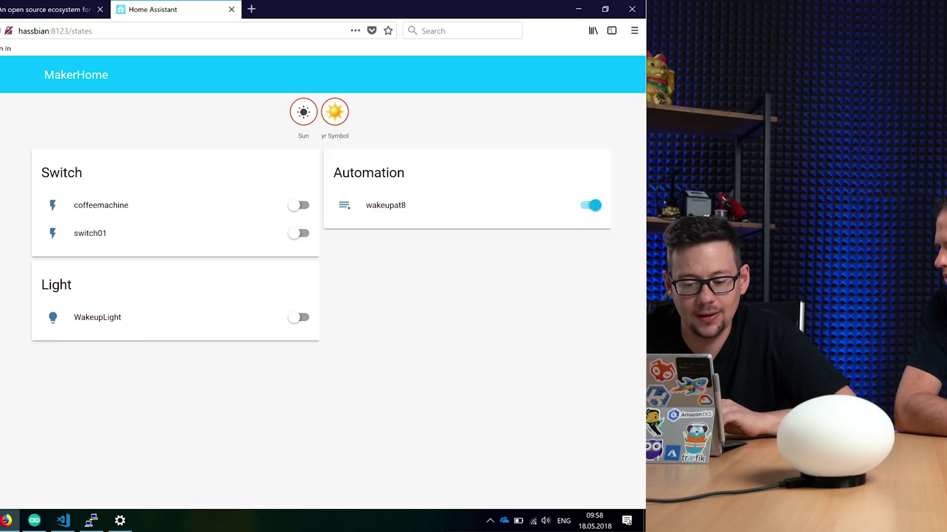
key(alt+Left)
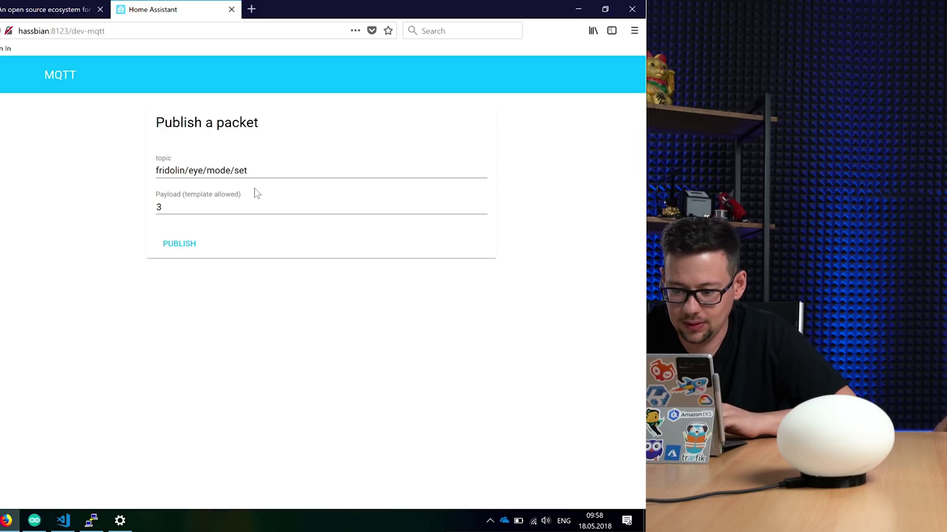
- Set the topic to ledstrip/wakeup/set and paste the JSON payload in place of 3
click(270, 166)
triple_click(182, 179)
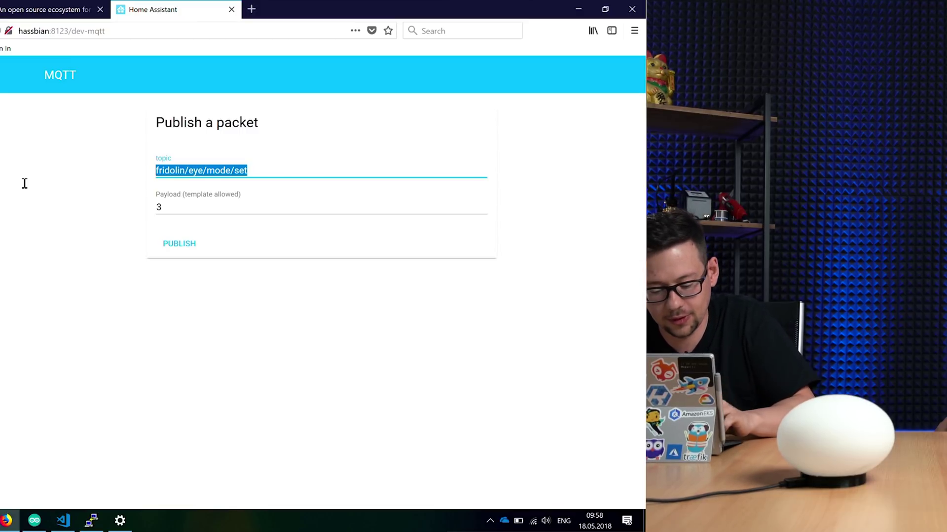
text(ledst)
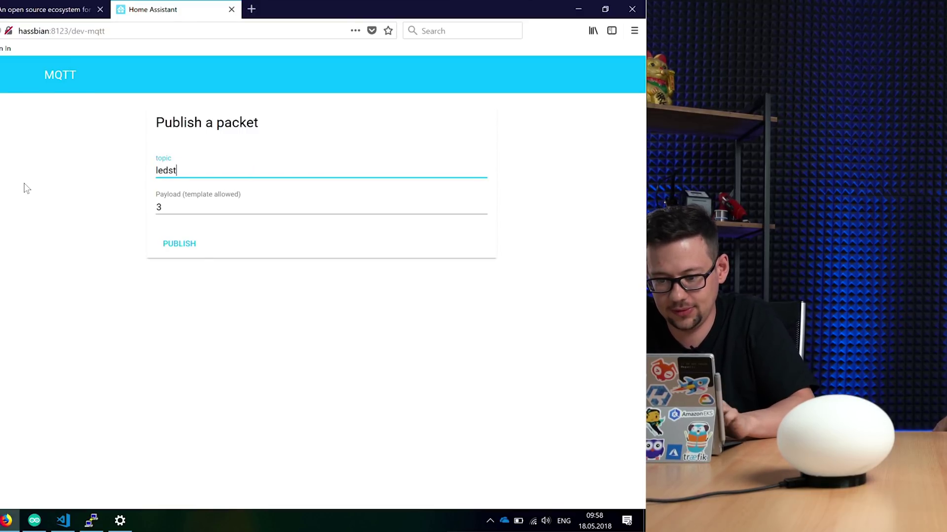
text(rip)
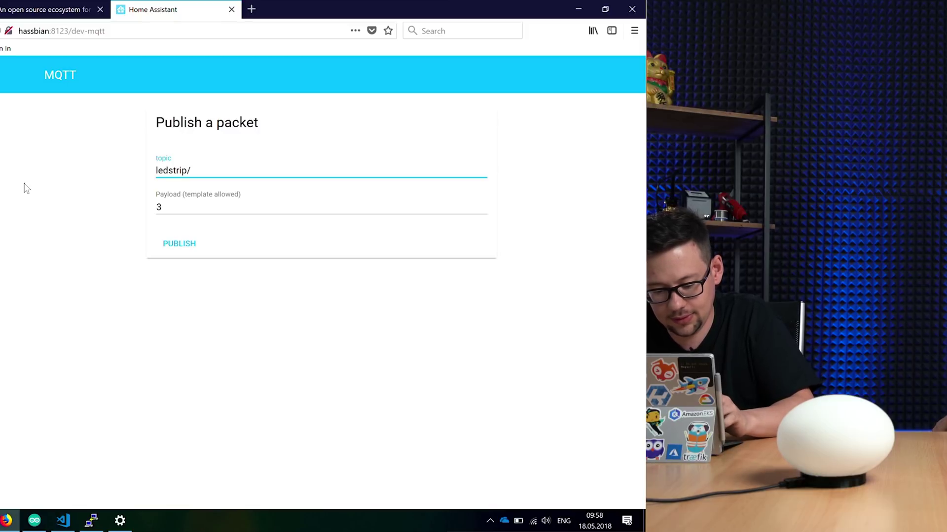
text(/)
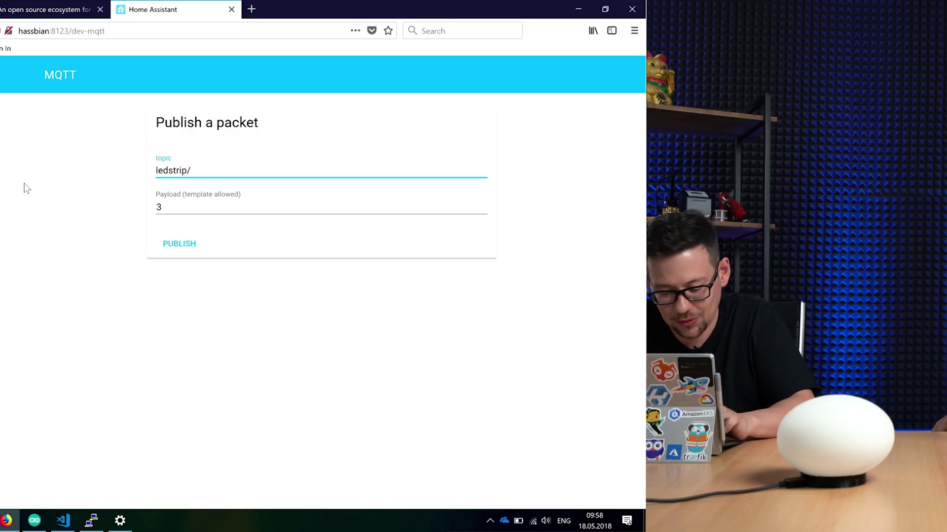
text(wake)
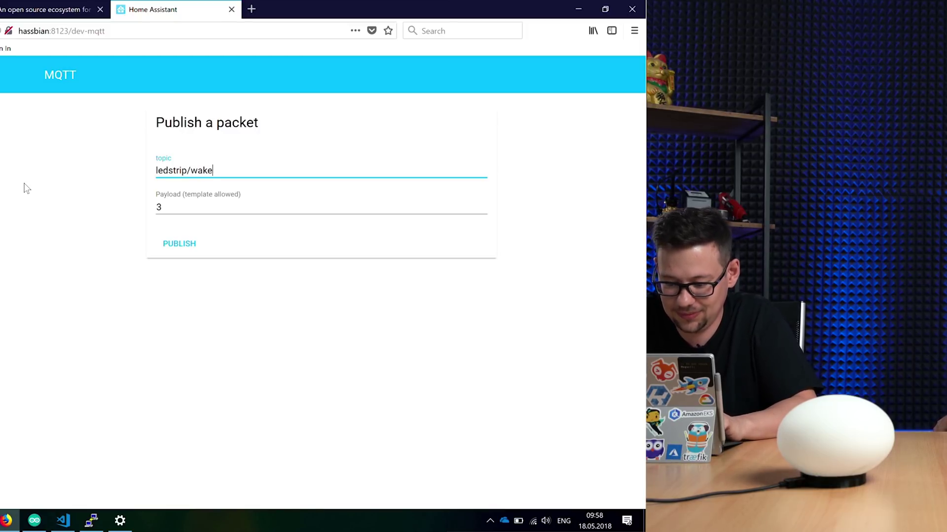
text(up/se)
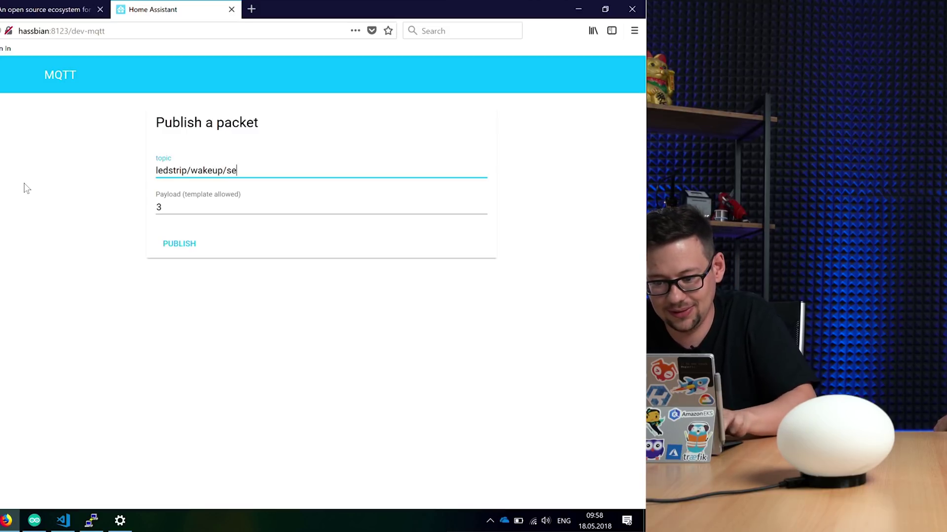
text(t)
key(Tab)
key(BackSpace)
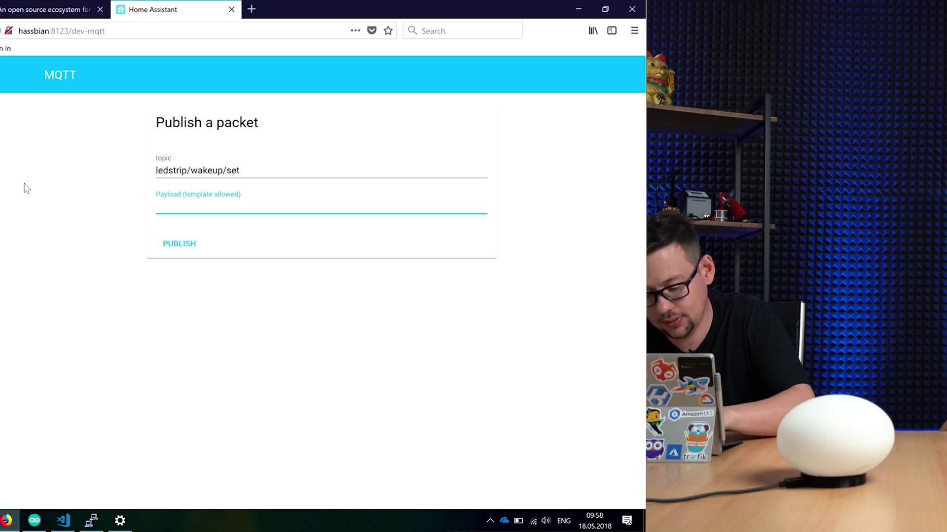
text({   "entity_id": "light.wakeuplight",   "effect": "solid",   "transition": "10" })
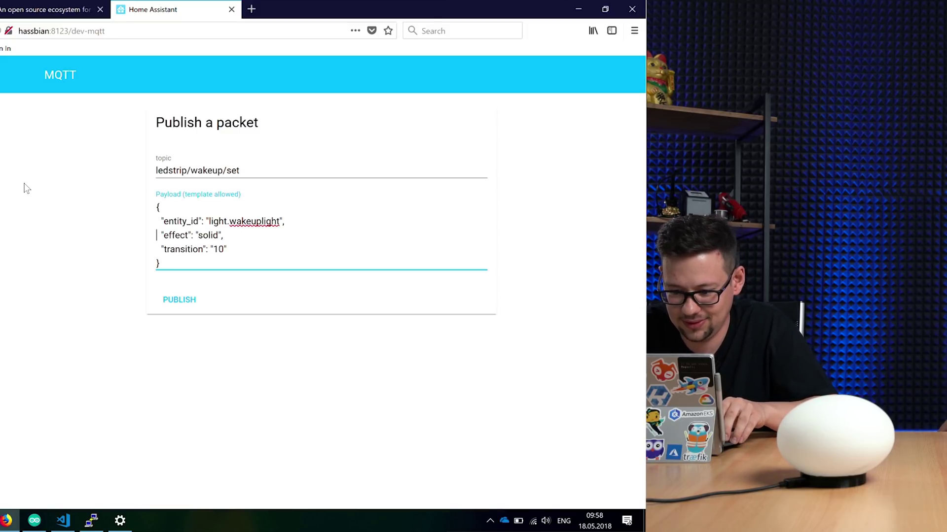
- Delete the entity_id line, leaving effect solid and transition 10 in the payload
key(shift+Right)
key(shift+Right)
key(shift+Right)
key(shift+Right)
key(shift+Right)
key(shift+Right)
key(shift+Right)
key(shift+Right)
key(shift+Right)
key(shift+Right)
key(shift+Right)
key(shift+Right)
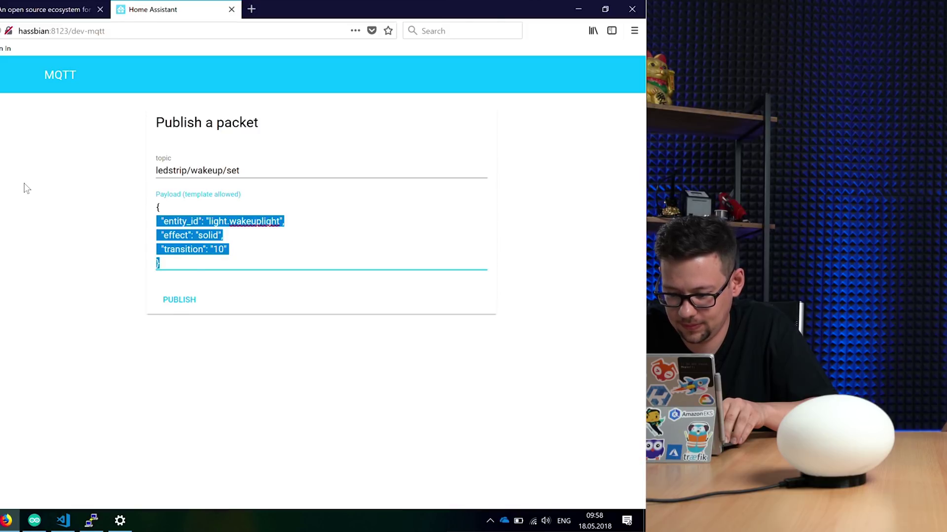
key(shift+Up)
key(shift+Up)
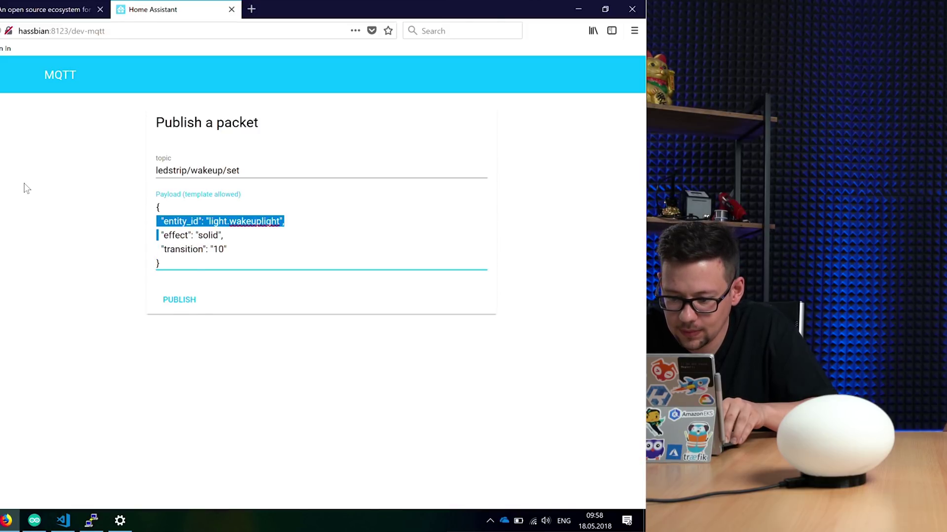
key(Left)
key(shift+Right)
key(shift+Right)
key(shift+Right)
key(shift+Right)
key(shift+Right)
key(shift+Right)
key(shift+Right)
key(shift+Right)
key(shift+Right)
key(shift+Right)
key(shift+Right)
key(shift+Right)
key(shift+Right)
key(shift+Right)
key(shift+Right)
key(shift+Right)
key(shift+Right)
key(shift+Right)
key(shift+Right)
key(shift+Right)
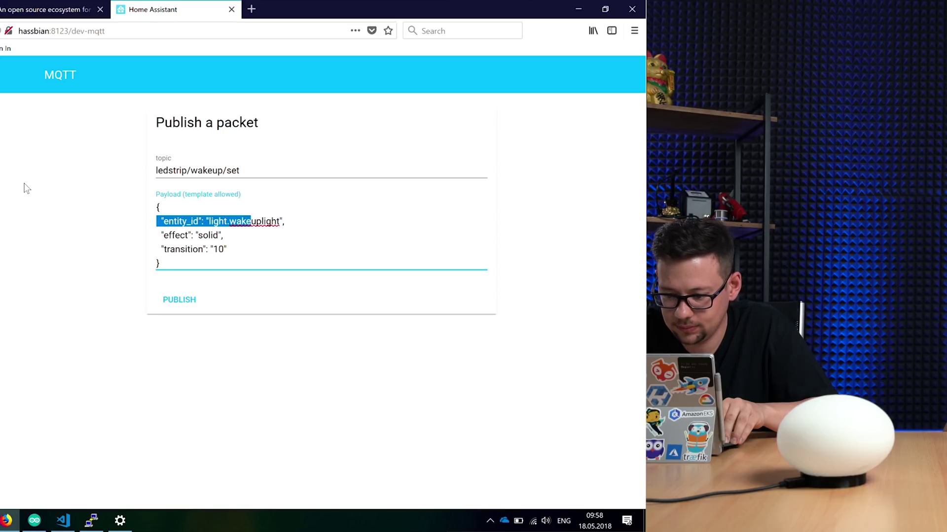
key(BackSpace)
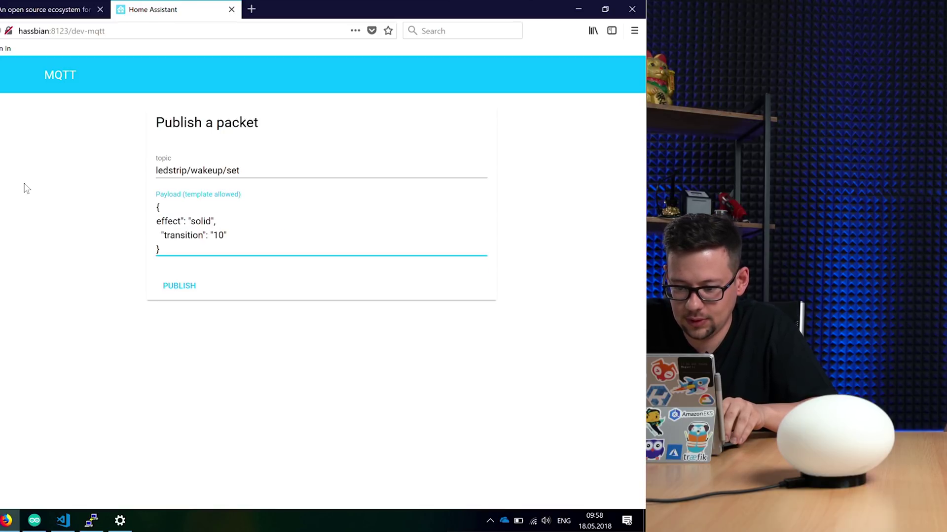
key(BackSpace)
- Join the payload into one line with effect solid, transition 10 and "state": "ON"
text(")
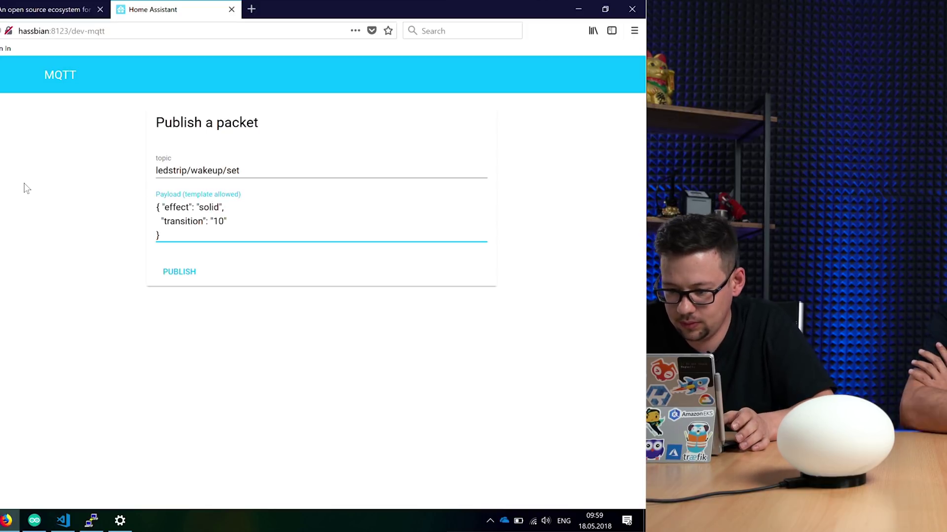
key(Delete)
key(Delete)
key(Delete)
key(Right)
key(Right)
key(Right)
key(Right)
key(Right)
key(Right)
key(Right)
key(Right)
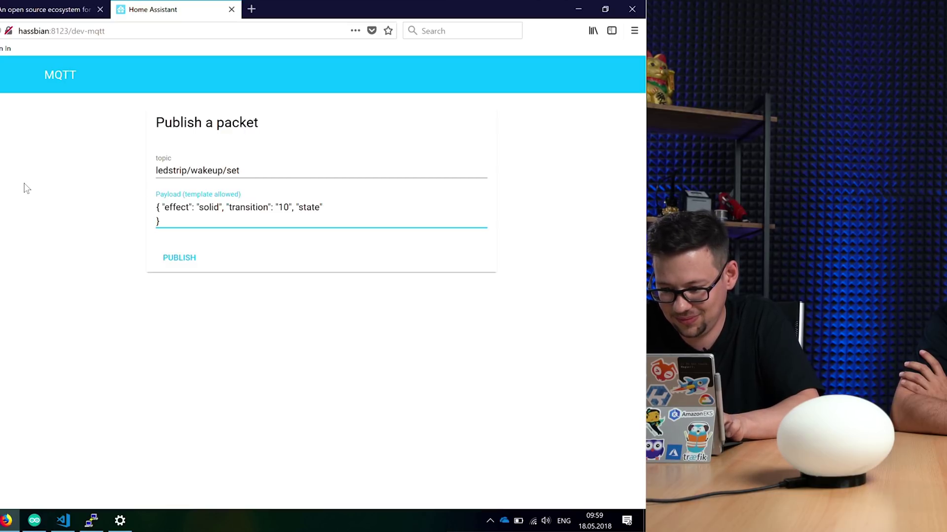
text("O)
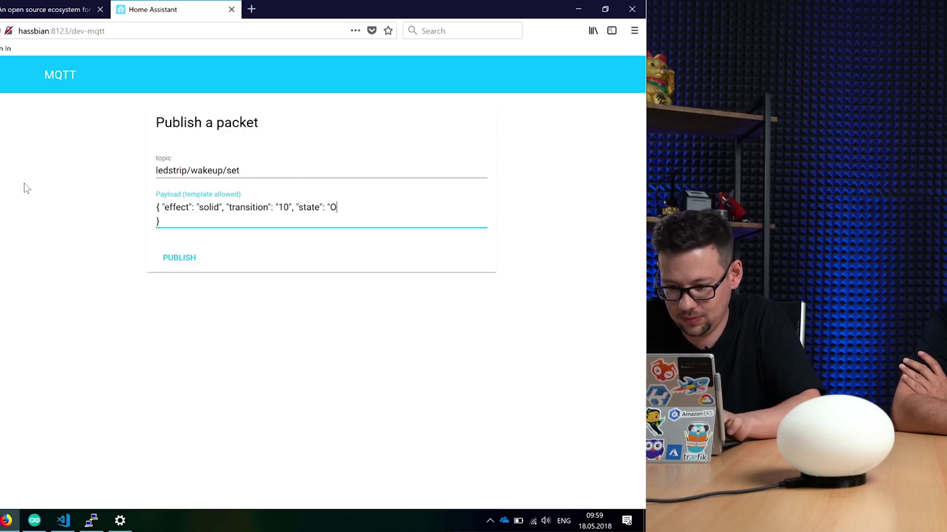
text(N")
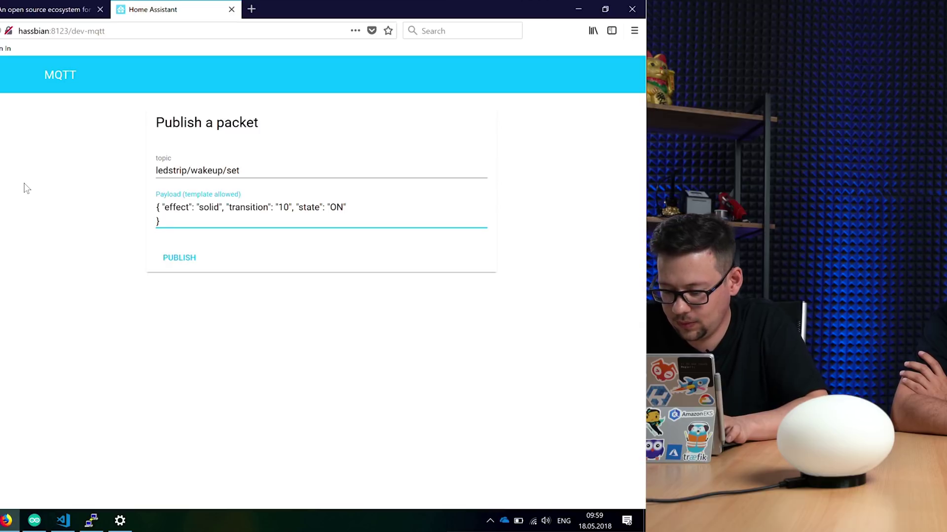
text(,)
key(BackSpace)
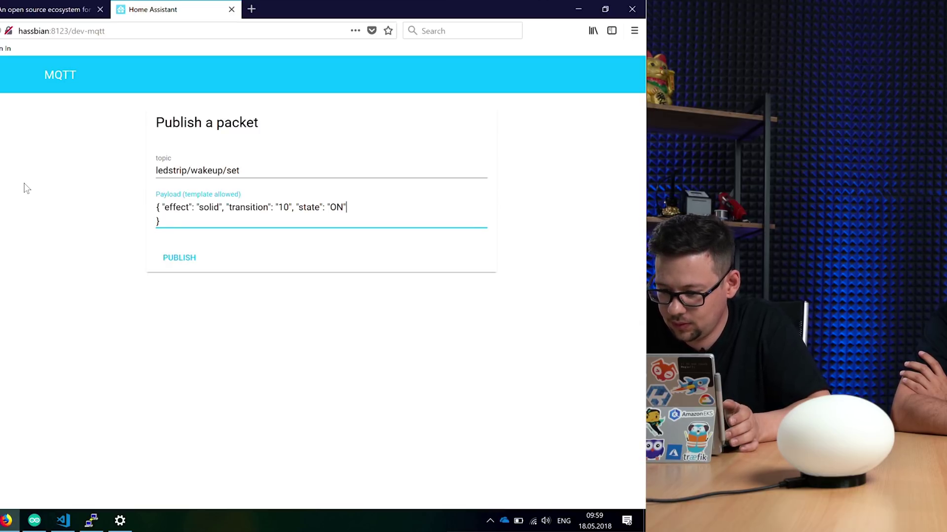
key(Delete)
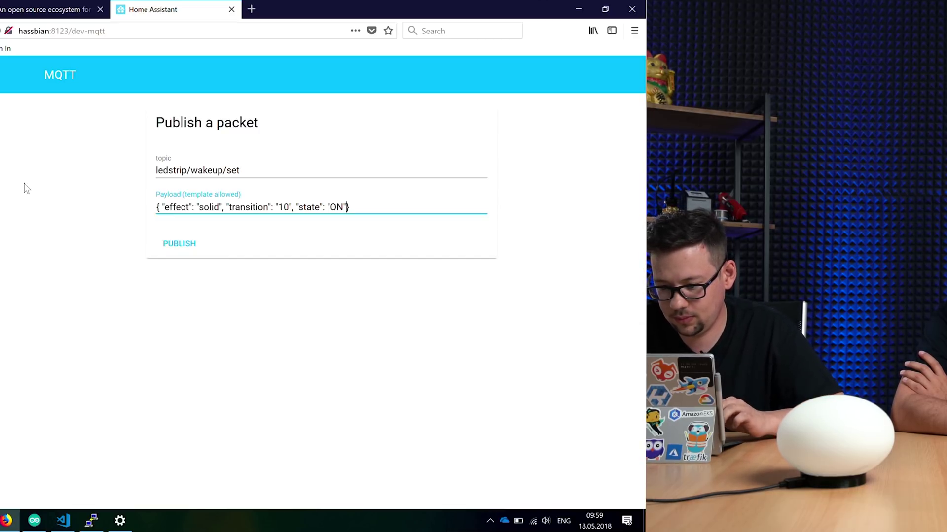
- Publish the ON payload to light the lamp, then change the state to OFF
click(186, 250)
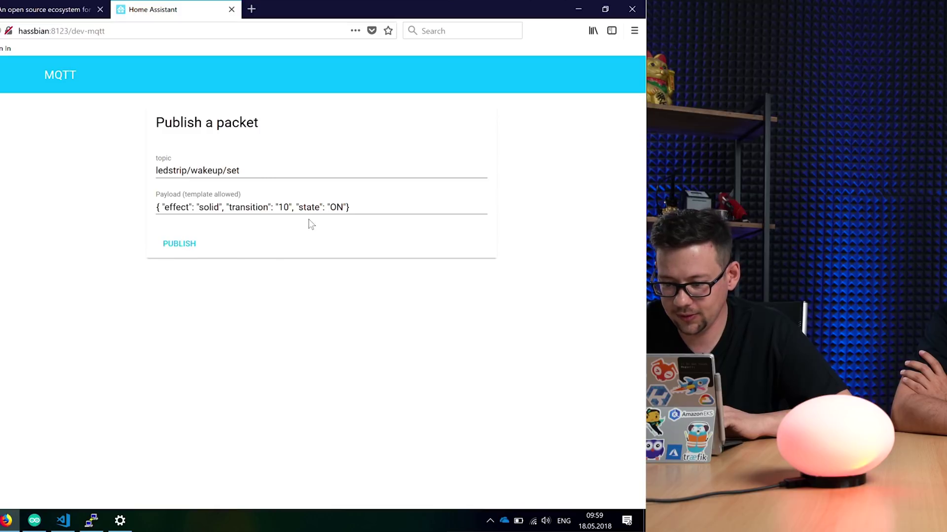
click(339, 207)
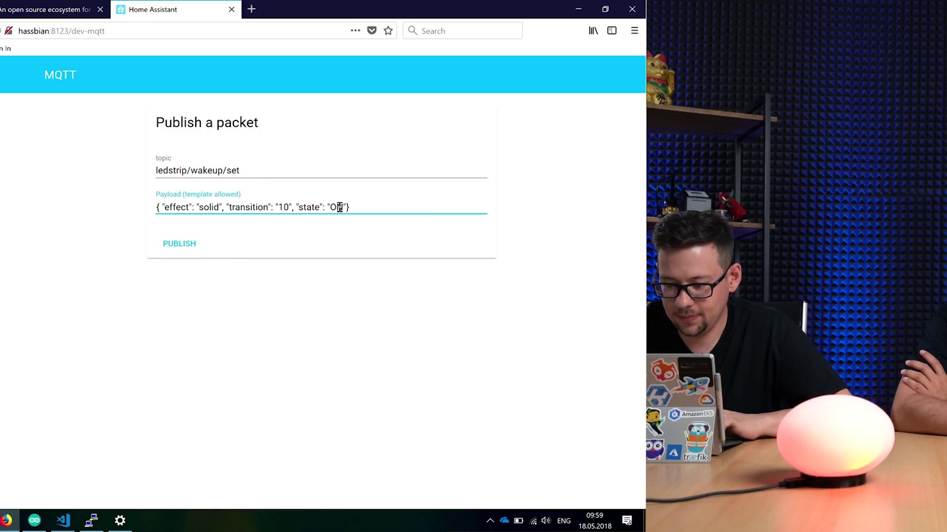
key(shift+End)
text(O)
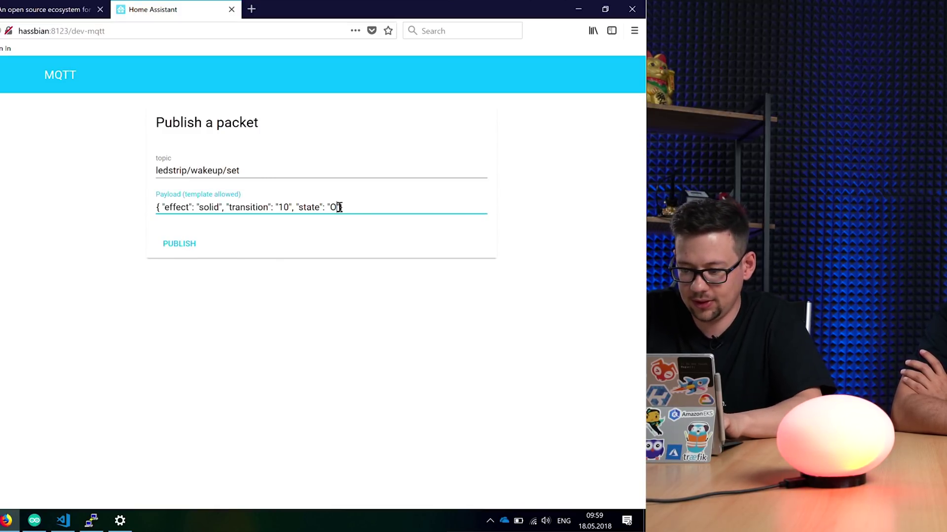
text(FF"})
- Set the transition to 1 and publish the OFF payload to switch the lamp off
double_click(284, 207)
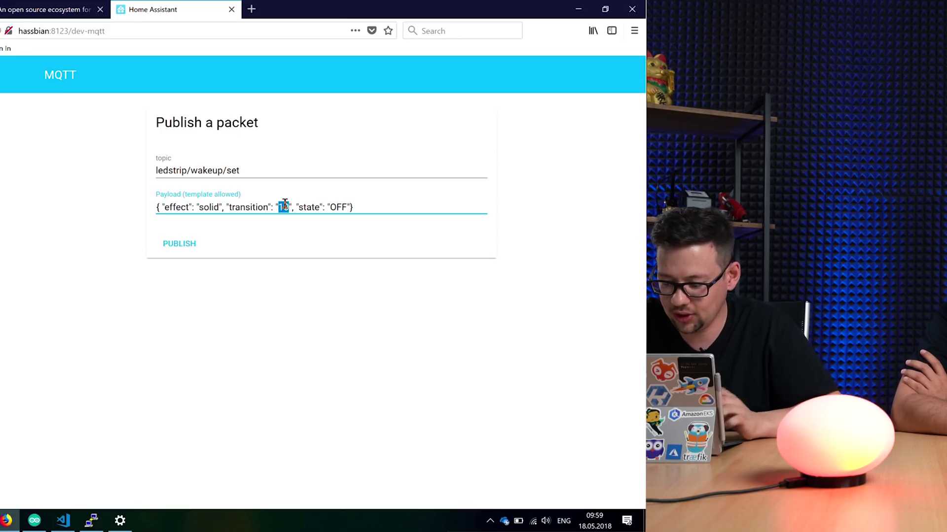
text(2)
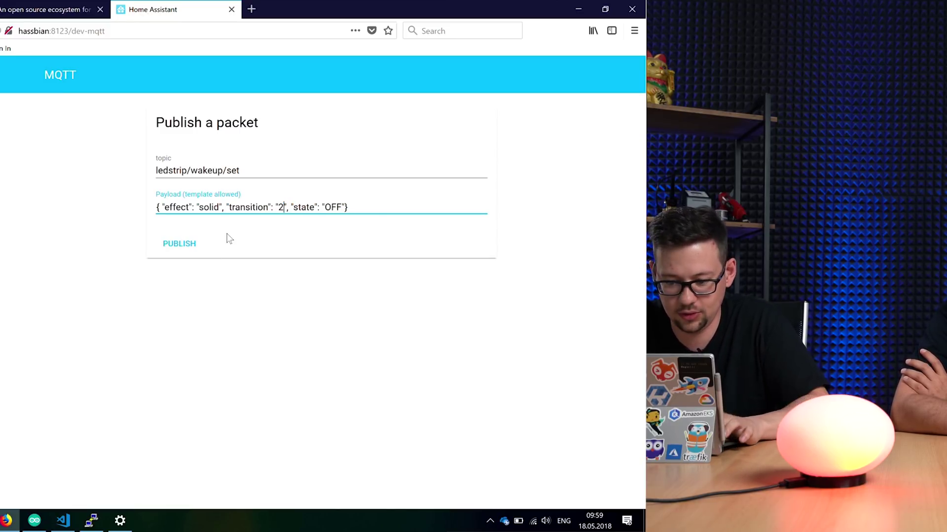
key(BackSpace)
text(1)
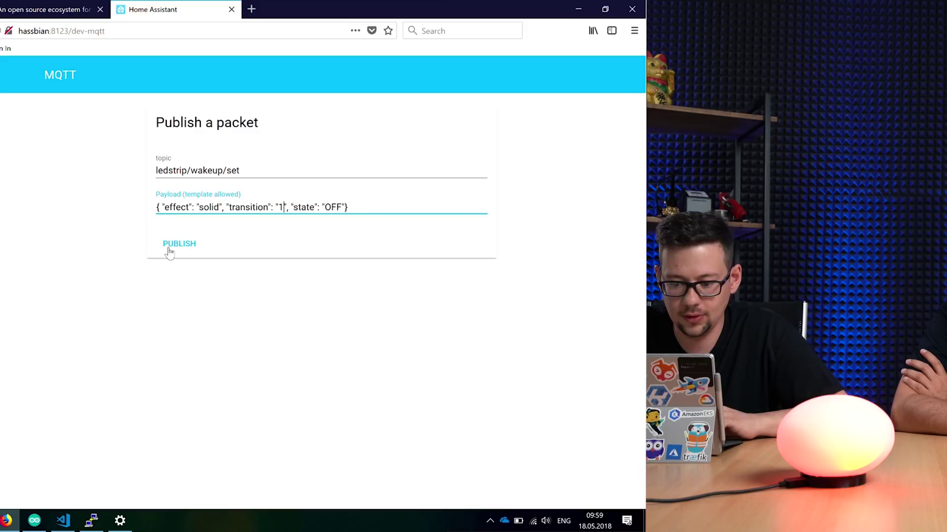
click(169, 252)
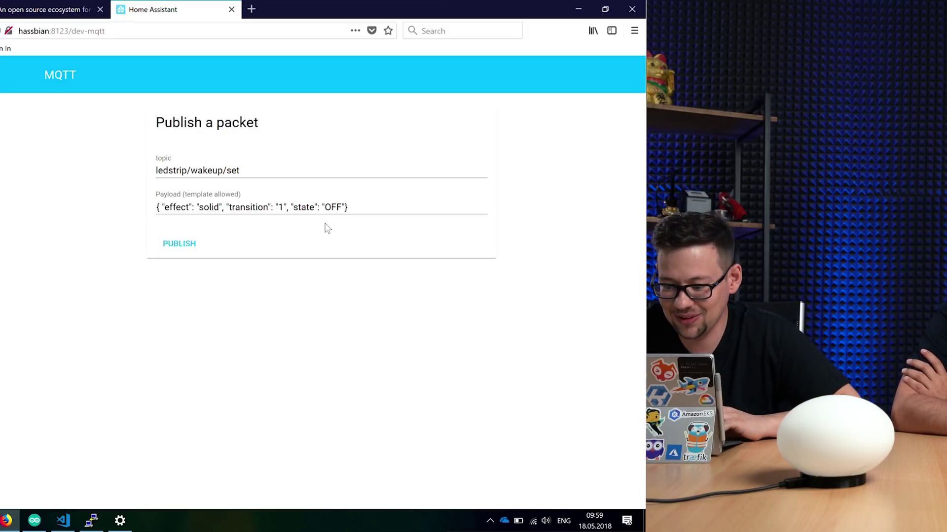
- Change the payload to "state": "ON" with transition 20, removing stray characters
double_click(334, 209)
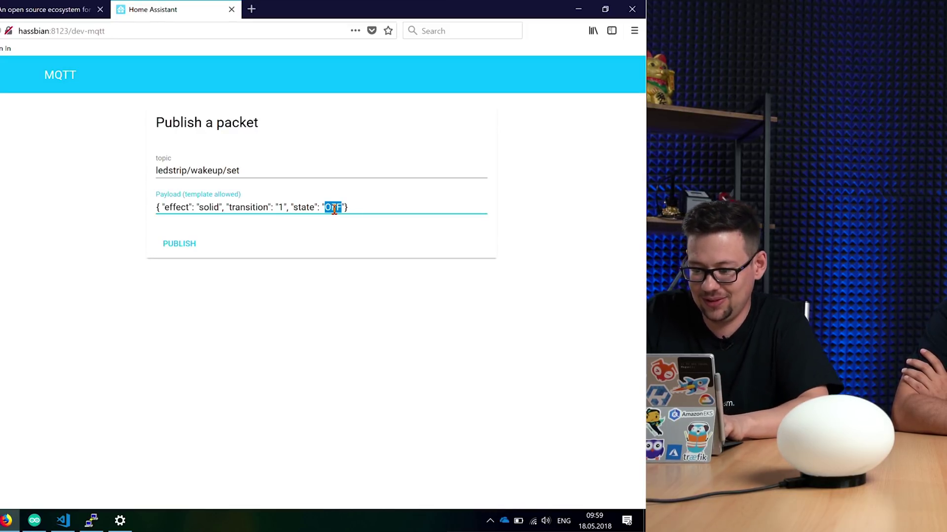
text(O)
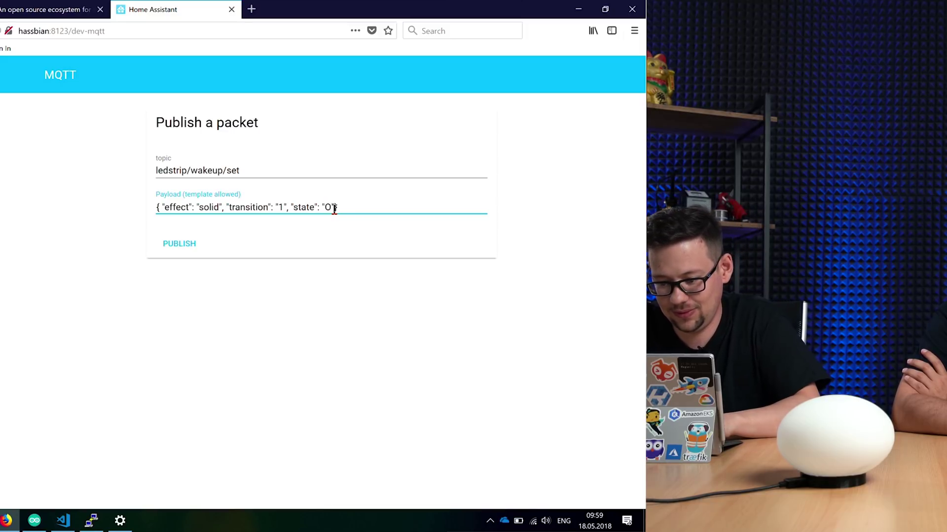
text(N)
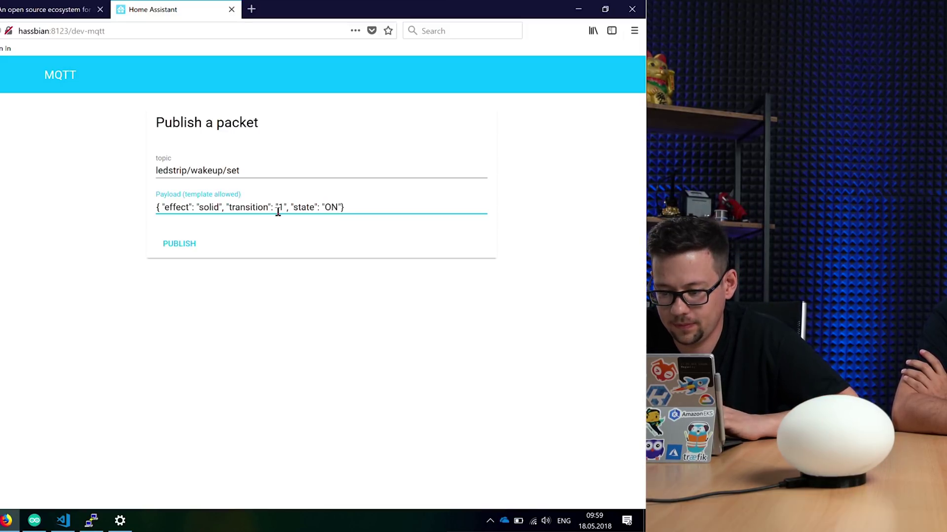
double_click(282, 208)
text(20)
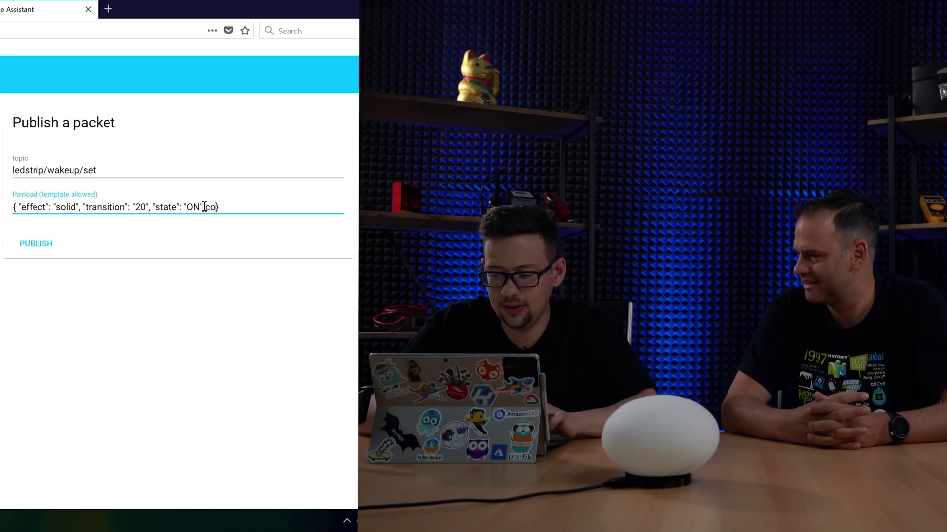
key(BackSpace)
key(BackSpace)
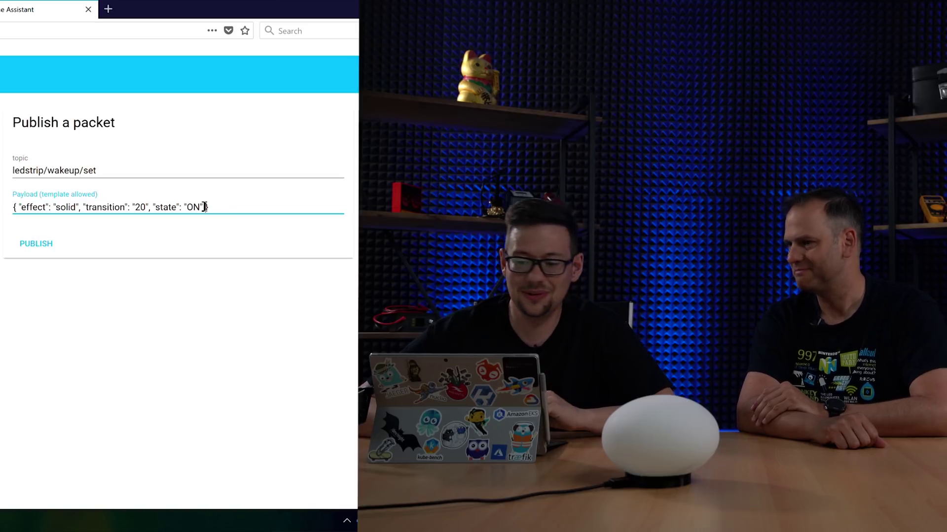
- Publish the state ON, transition 20 payload to ledstrip/wakeup/set
click(36, 245)
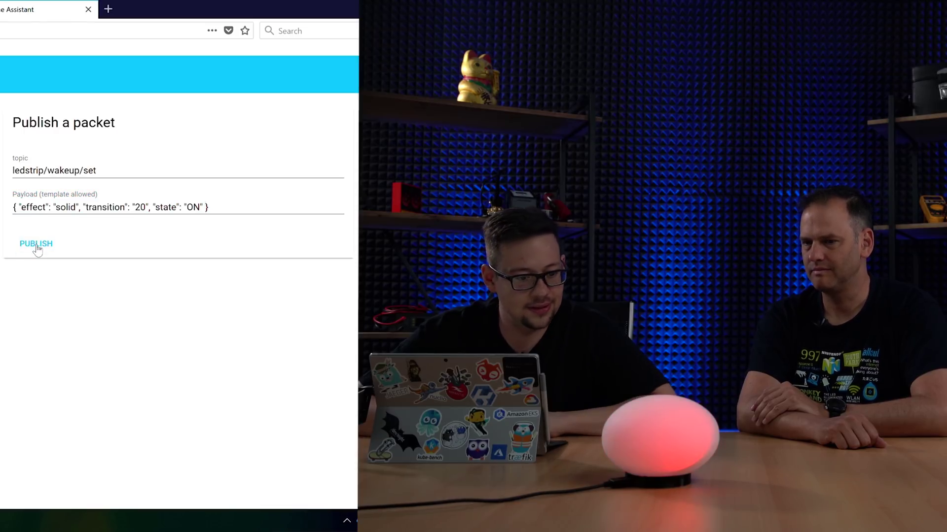